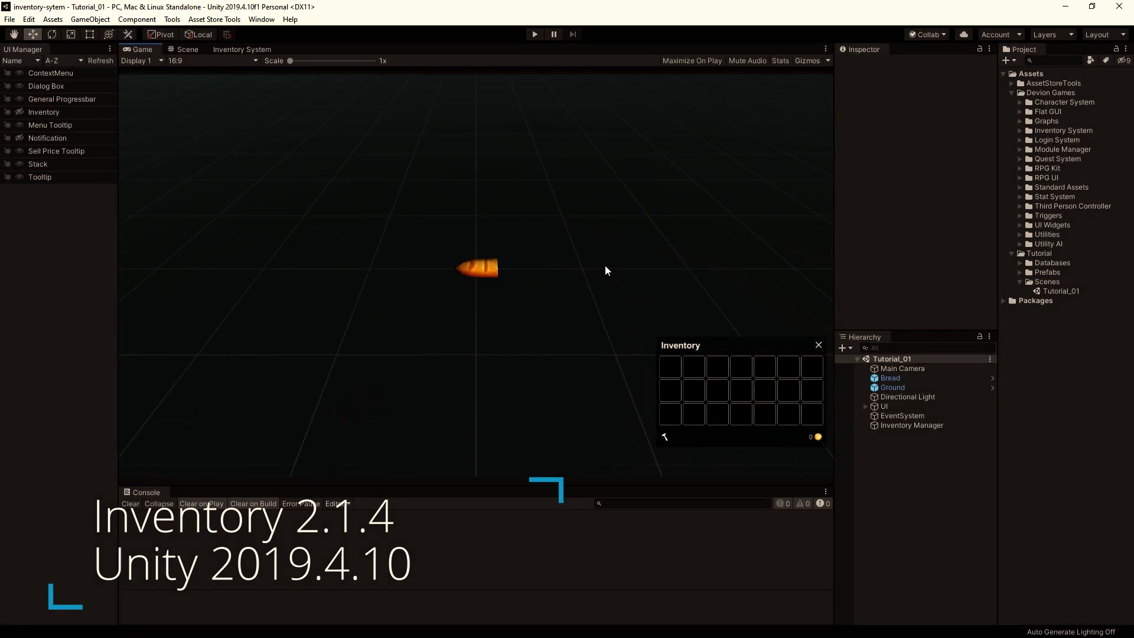
Step: Save the current scene as a copy named Tutorial_02 in the Tutorial project's Scenes folder
click(9, 19)
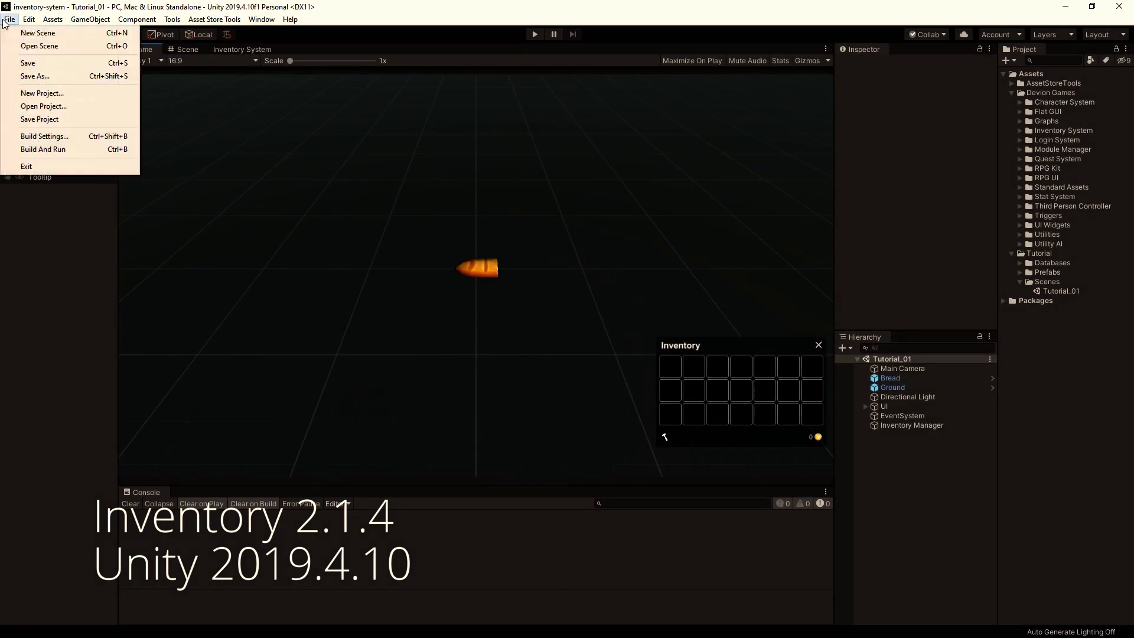
click(52, 79)
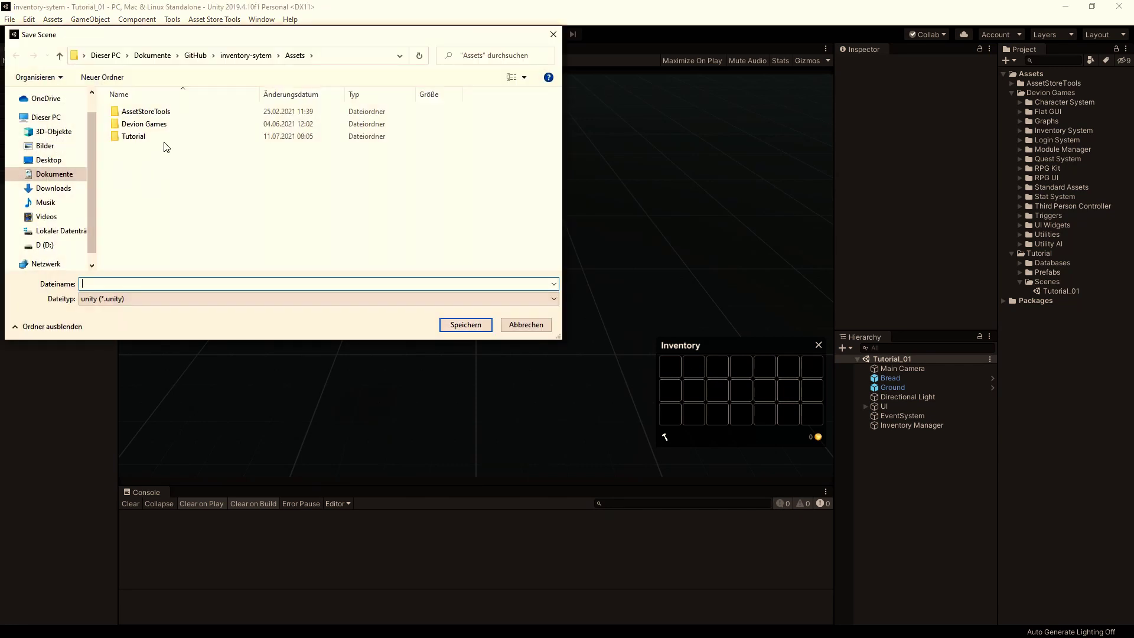
double_click(148, 136)
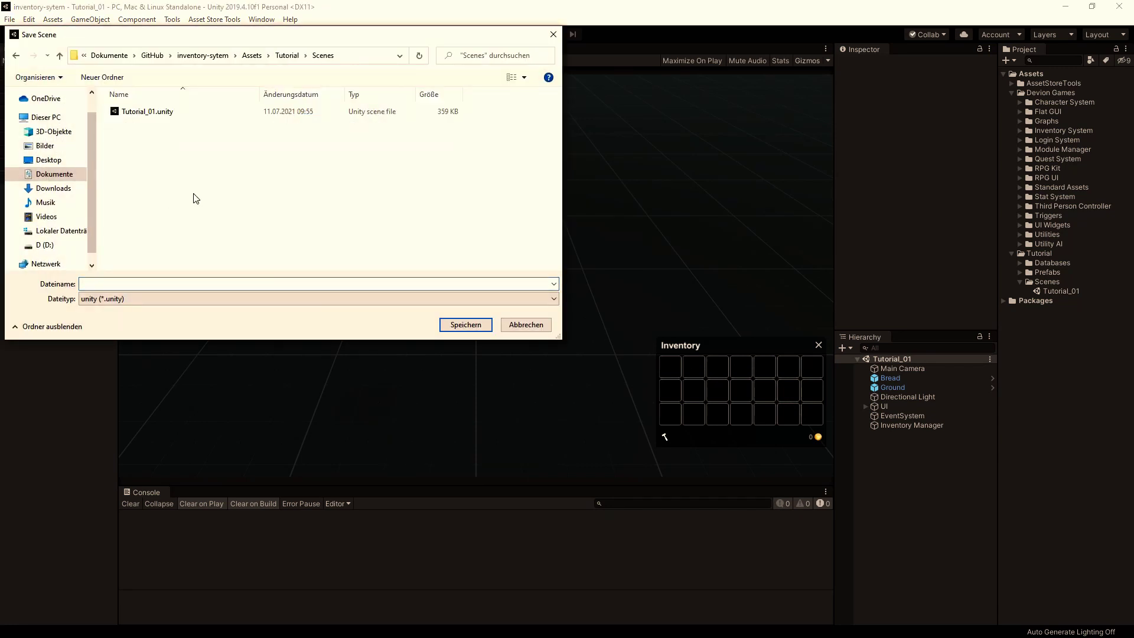
click(154, 283)
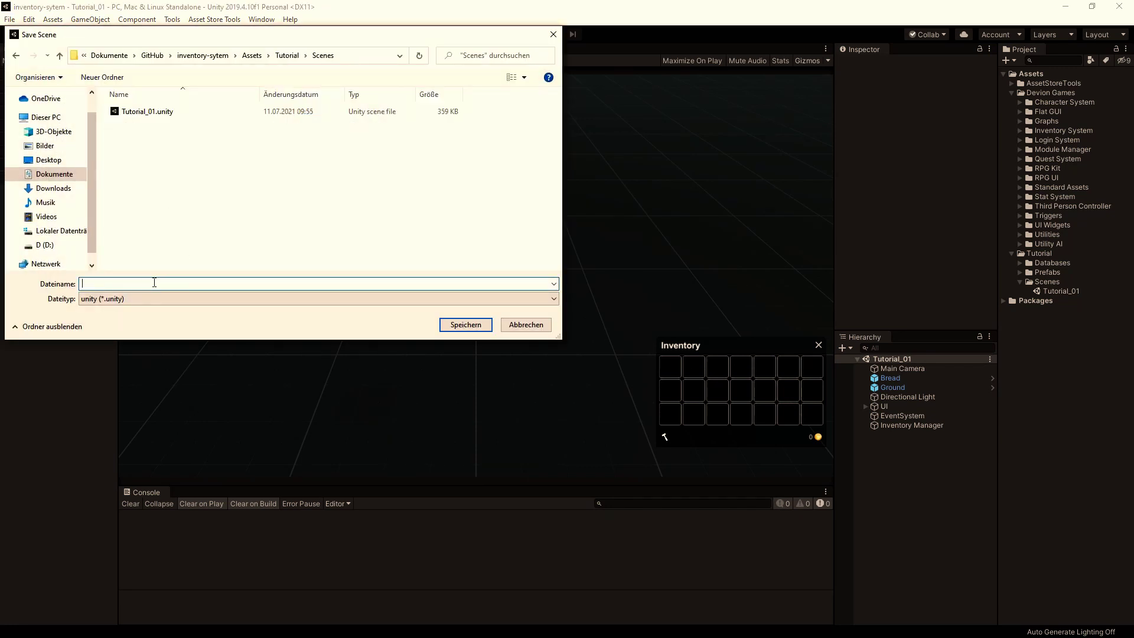
text(Tutoria)
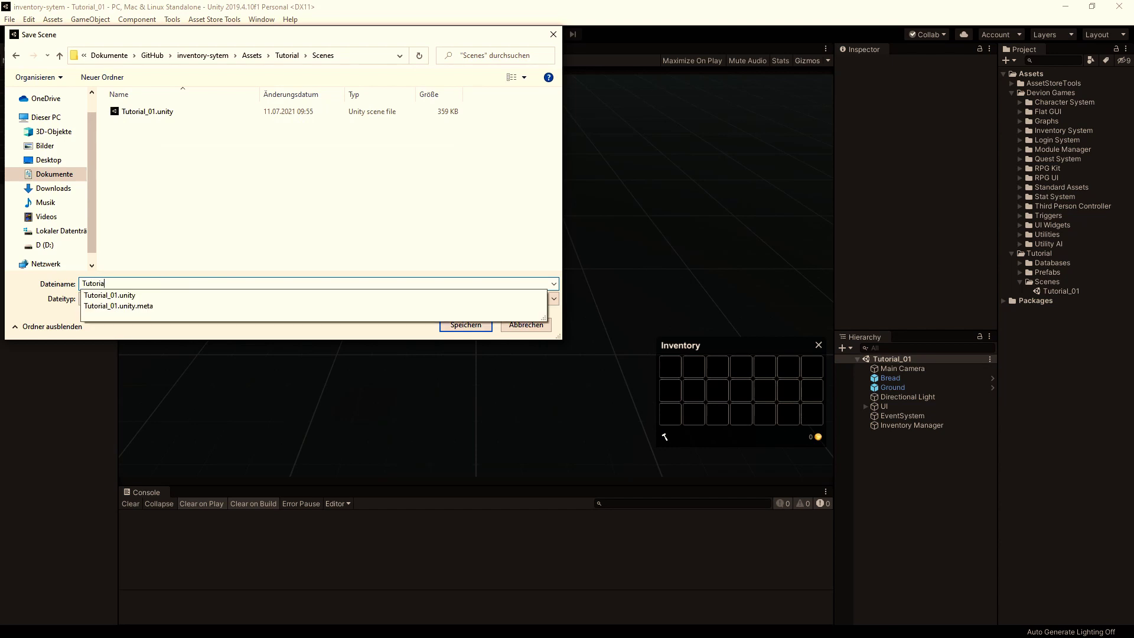
text(l_02)
click(464, 325)
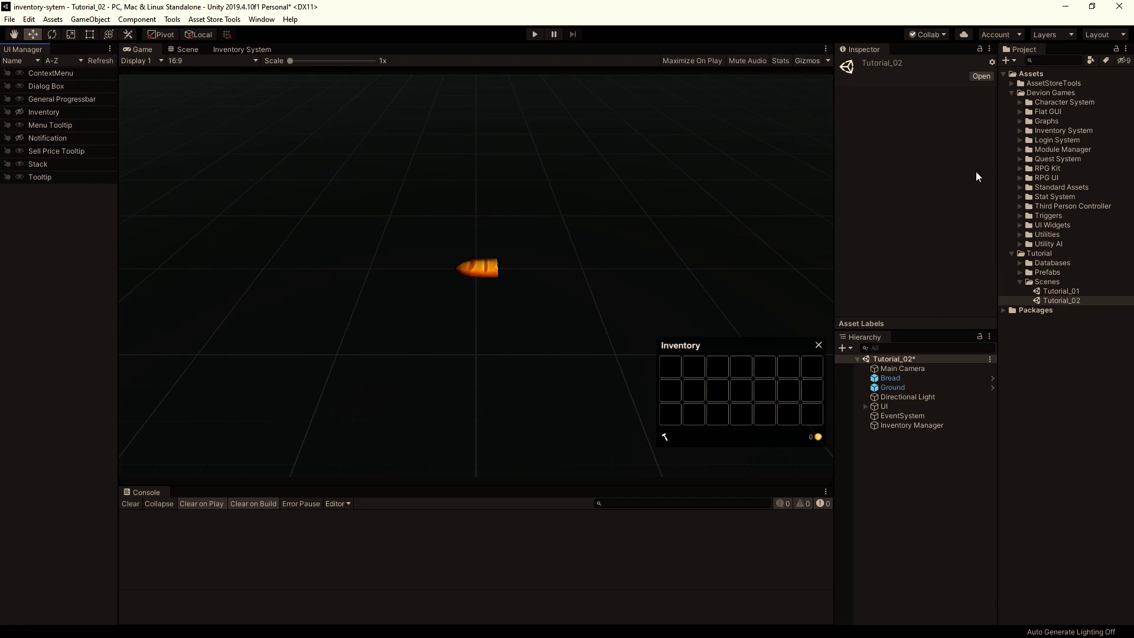
Step: Place the Third Person Camera prefab from the Inventory System examples' Character prefabs into the scene
click(184, 49)
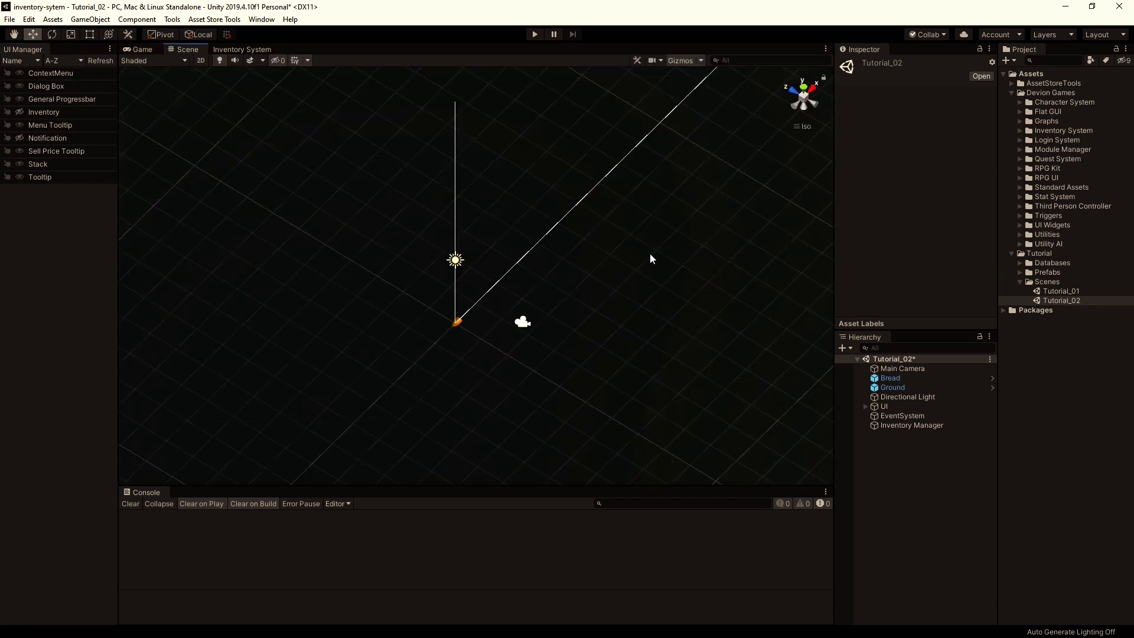
click(1020, 130)
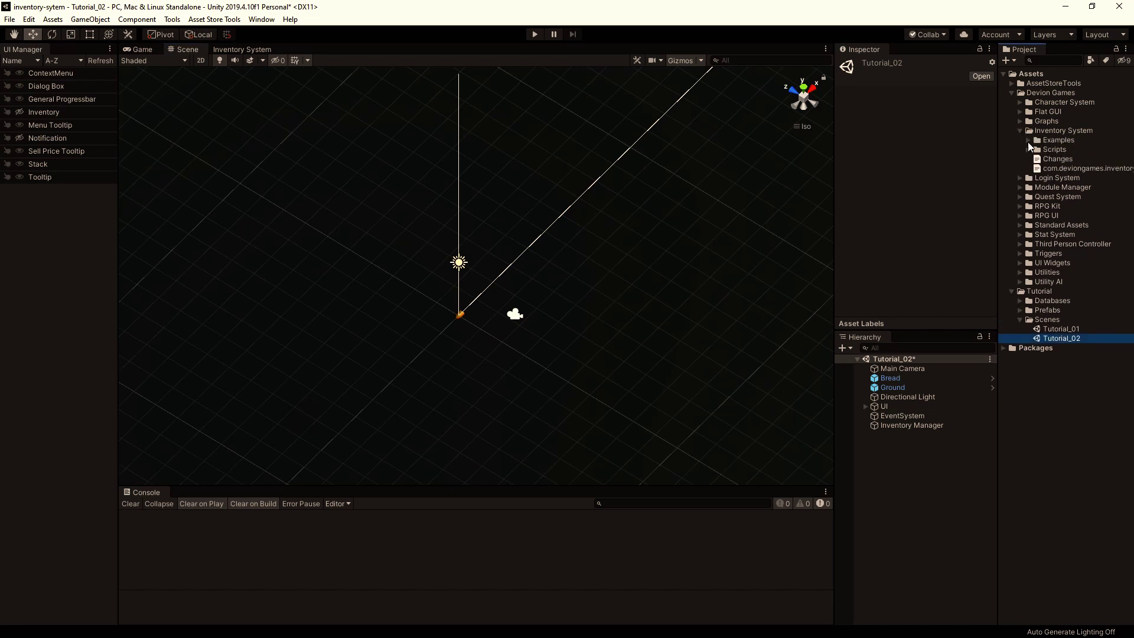
click(1029, 139)
click(1037, 216)
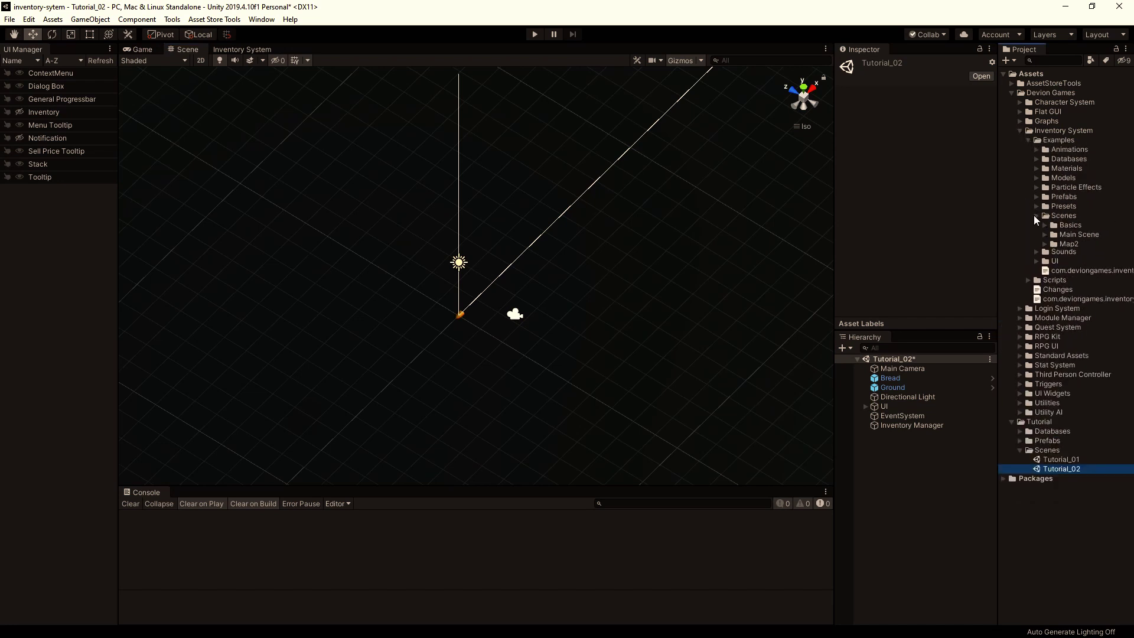
click(1037, 197)
click(1046, 207)
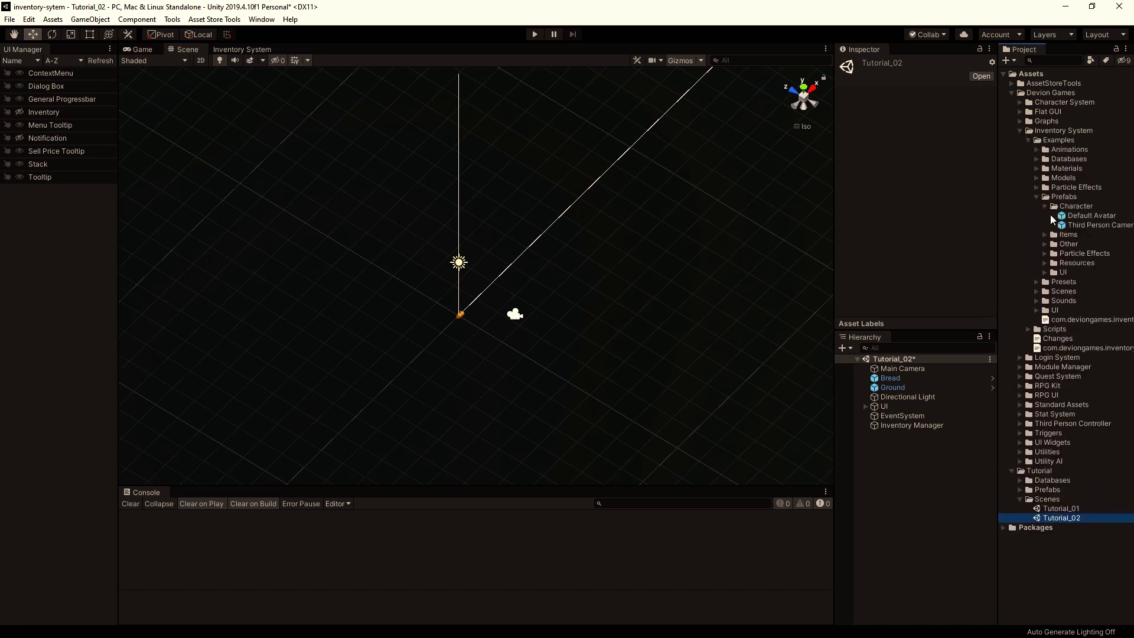
drag(1088, 226, 679, 292)
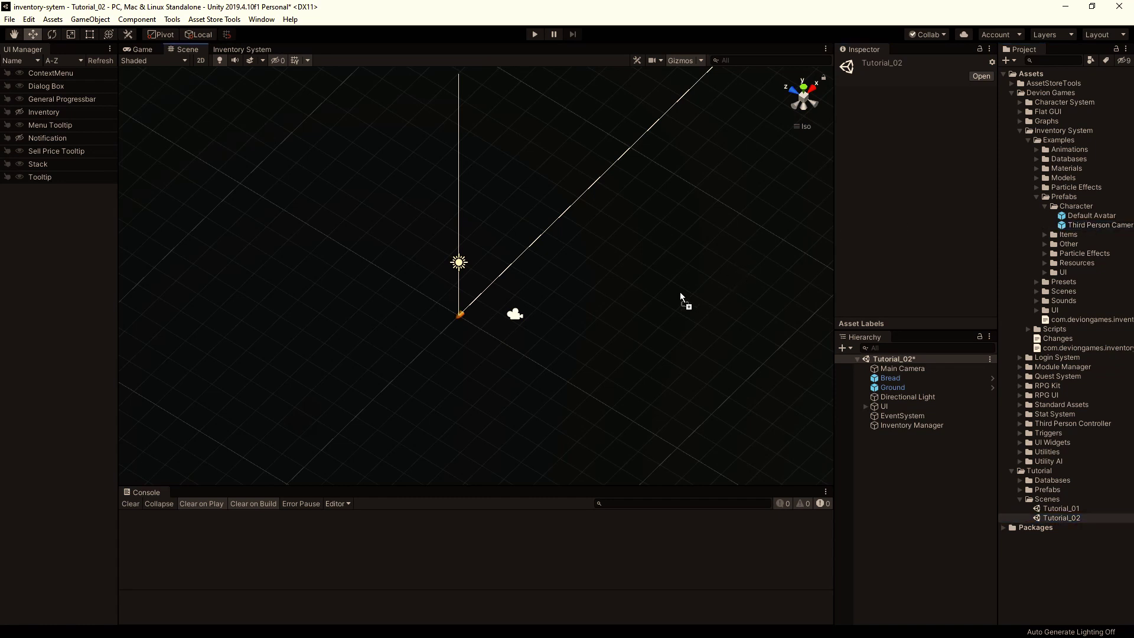
drag(609, 367, 607, 384)
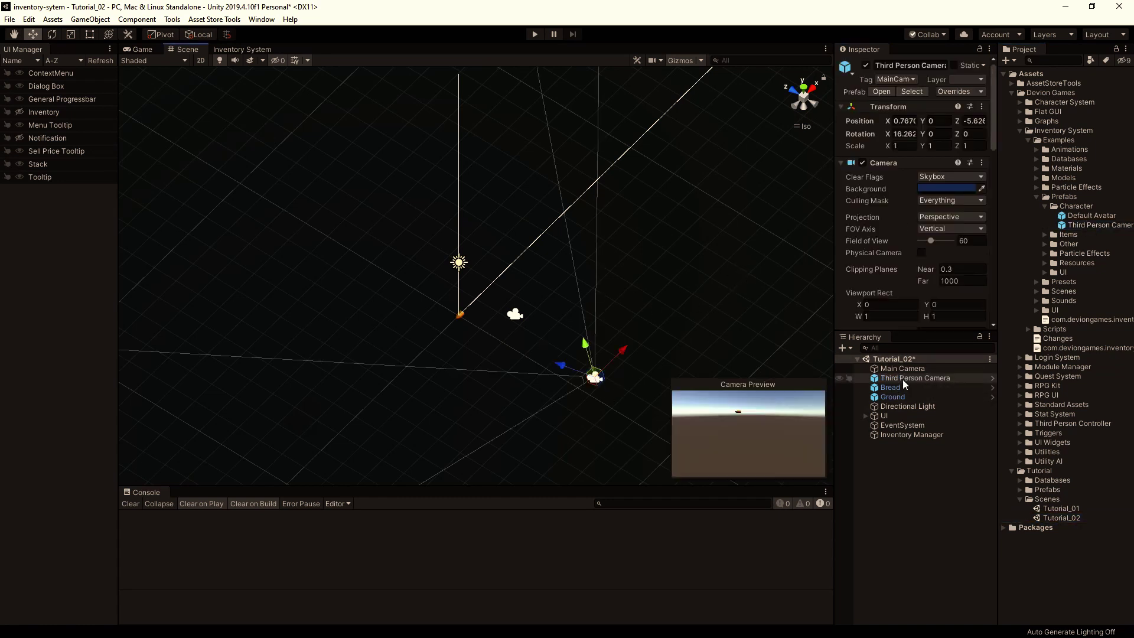
Step: Inspect the Inventory System's Default Avatar prefab, and add the Third Person Controller example's DefaultAvatar prefab to the scene hierarchy
click(1080, 215)
scroll(920, 201, down, 5)
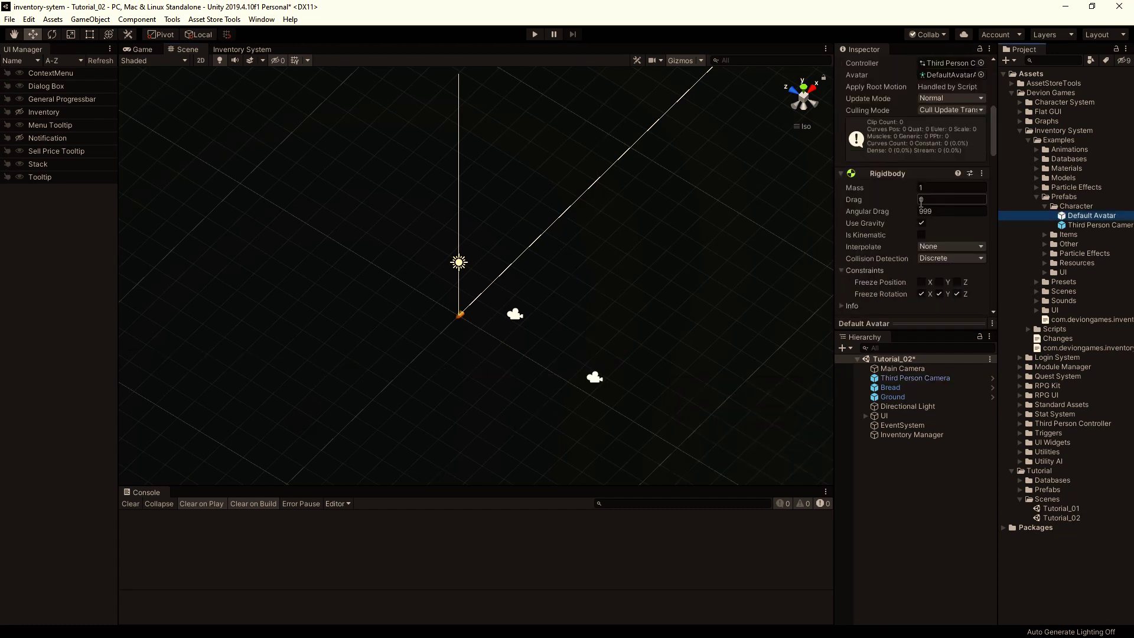
scroll(921, 201, down, 10)
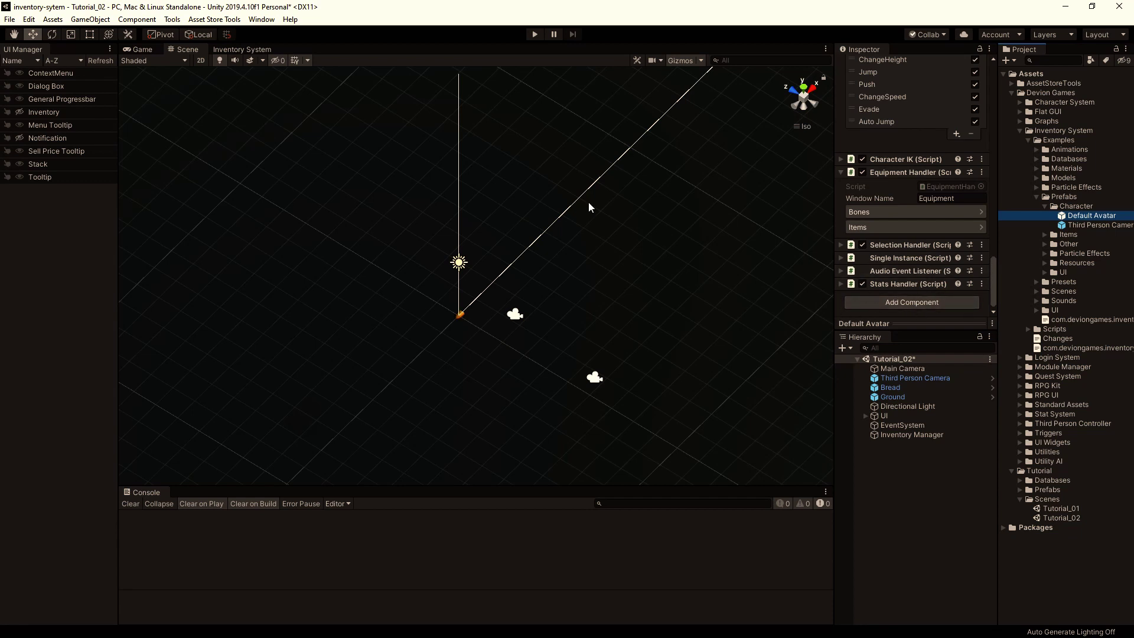
click(924, 481)
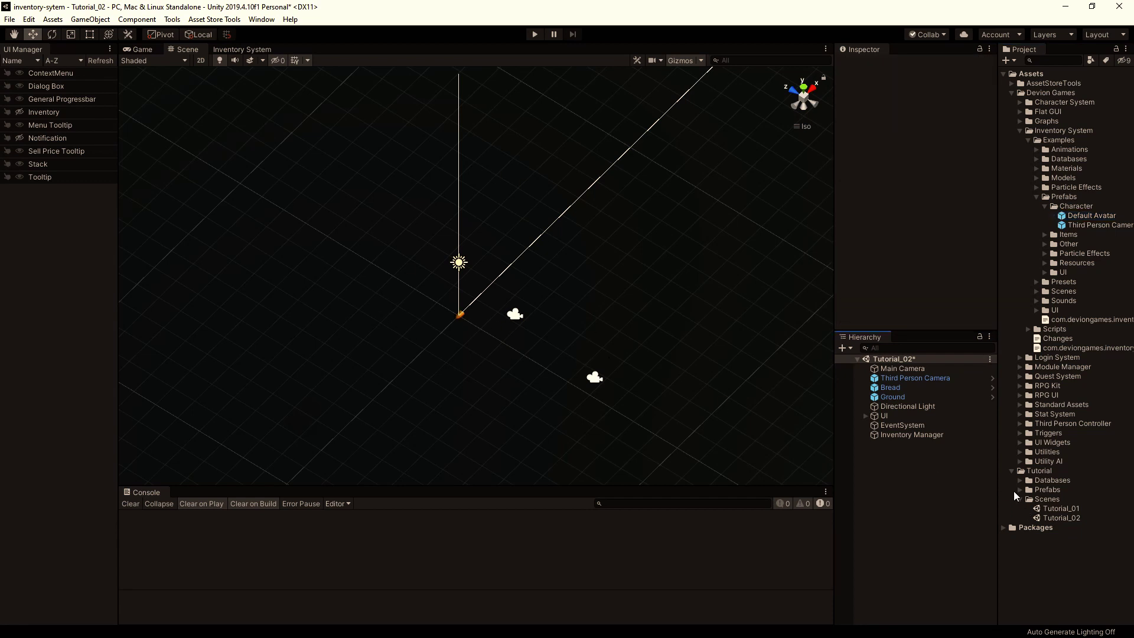
click(1021, 423)
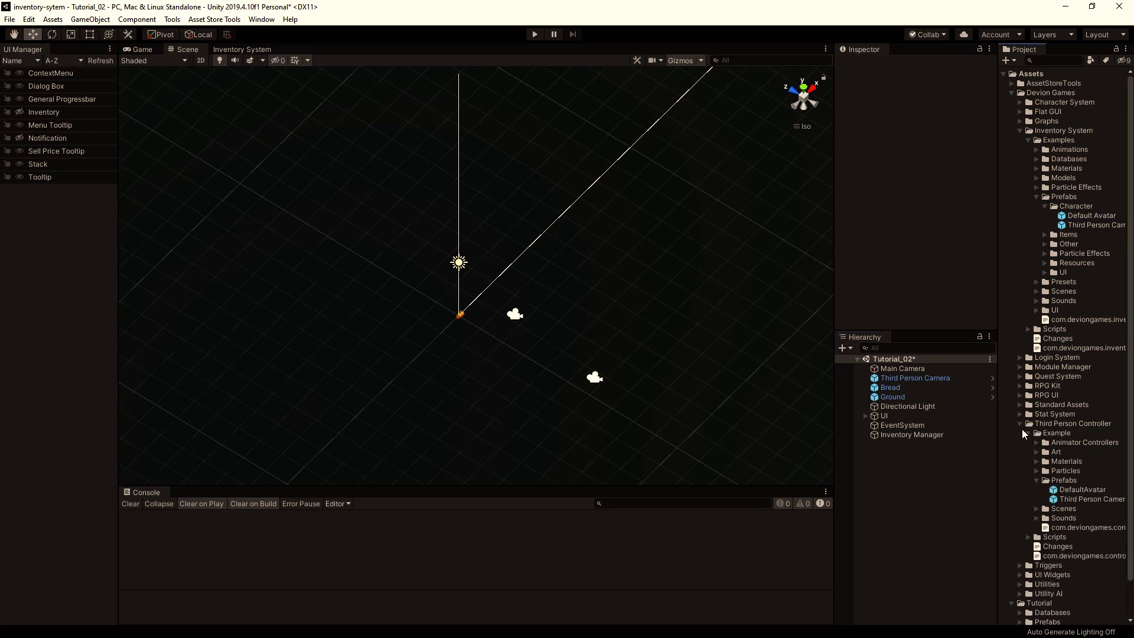
click(1080, 491)
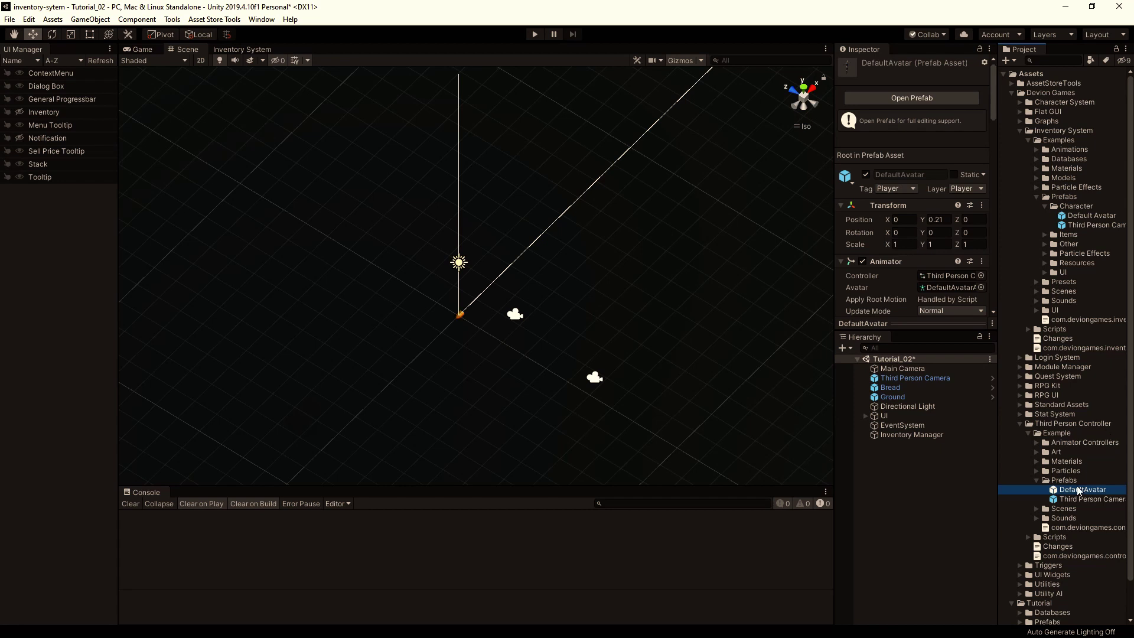
drag(1081, 491, 874, 459)
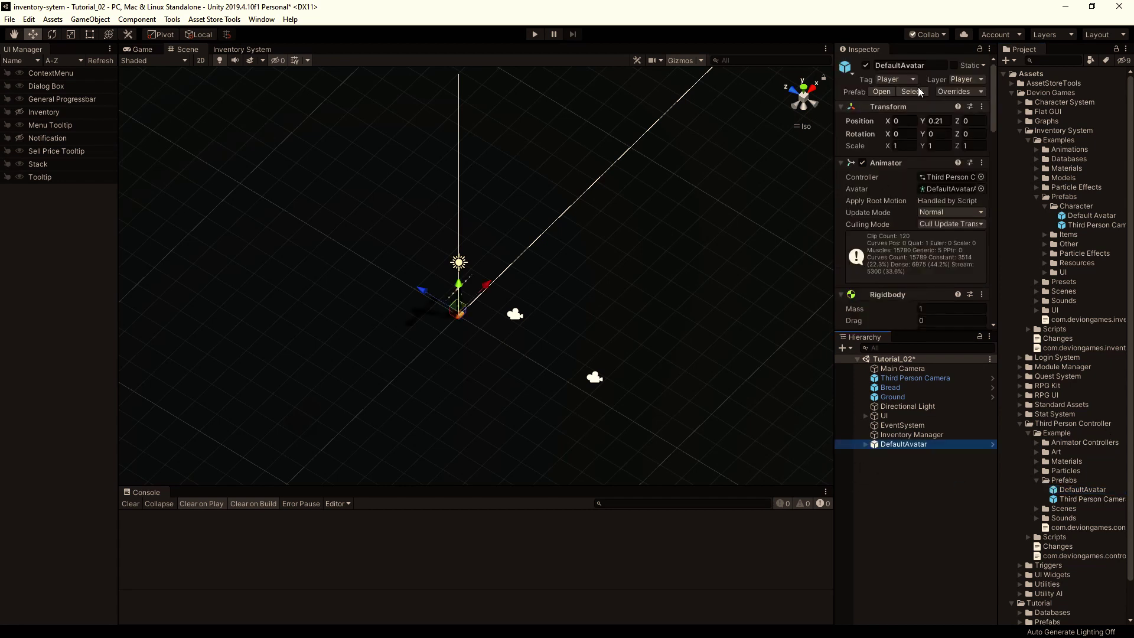
Step: Position the Third Person Camera behind and above the avatar at X 0, about Y 2.51 and Z -2.97
click(914, 377)
click(795, 105)
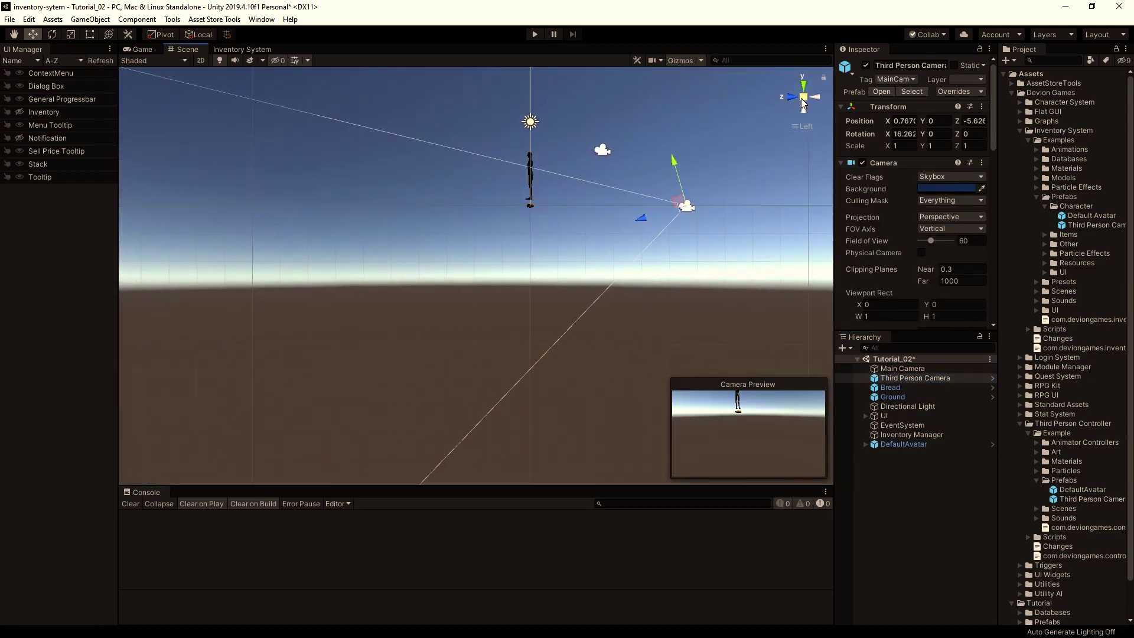
double_click(803, 97)
drag(671, 197, 611, 146)
click(900, 120)
text(0)
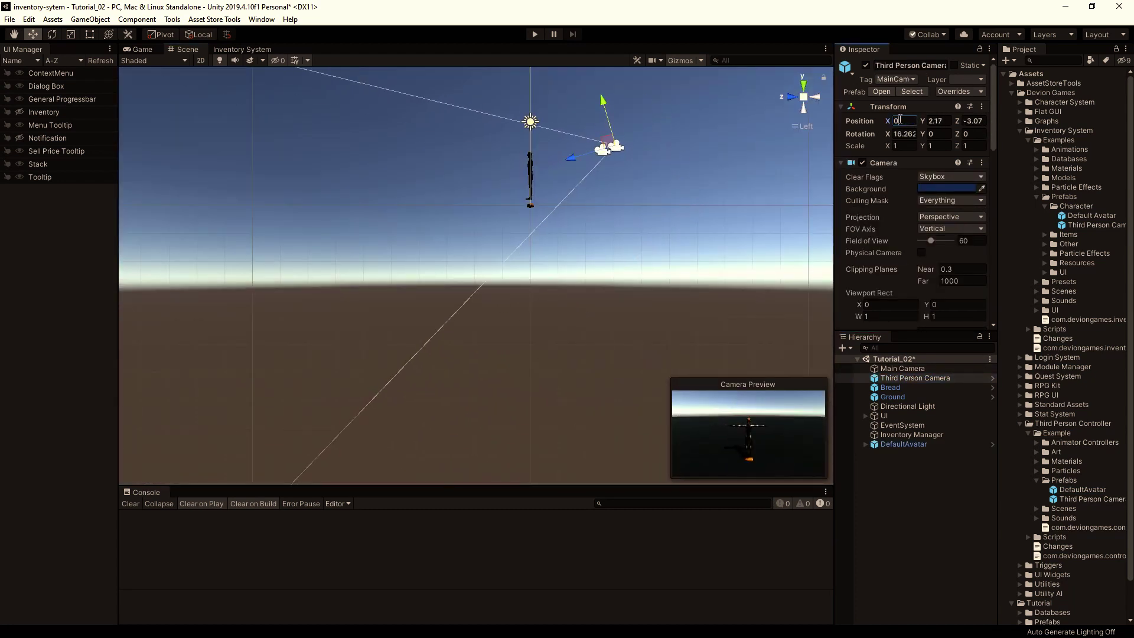
click(146, 52)
click(186, 49)
drag(603, 101, 600, 91)
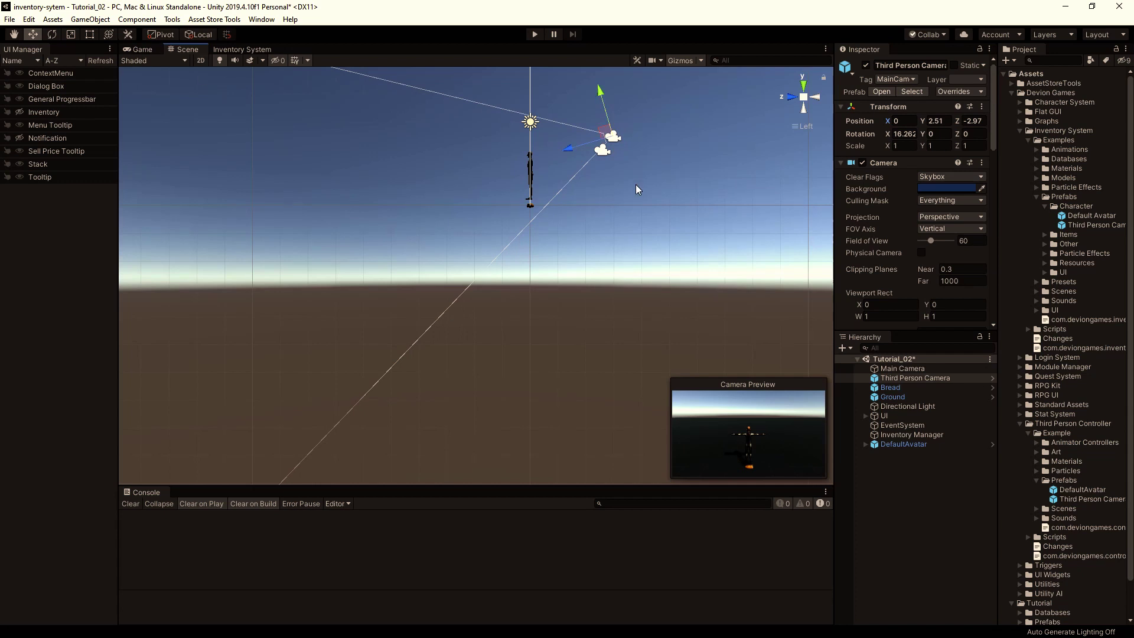
Step: Move the Bread object away from the avatar to a free spot ahead of it on the ground
right_drag(636, 188, 597, 263)
alt+drag(598, 263, 483, 260)
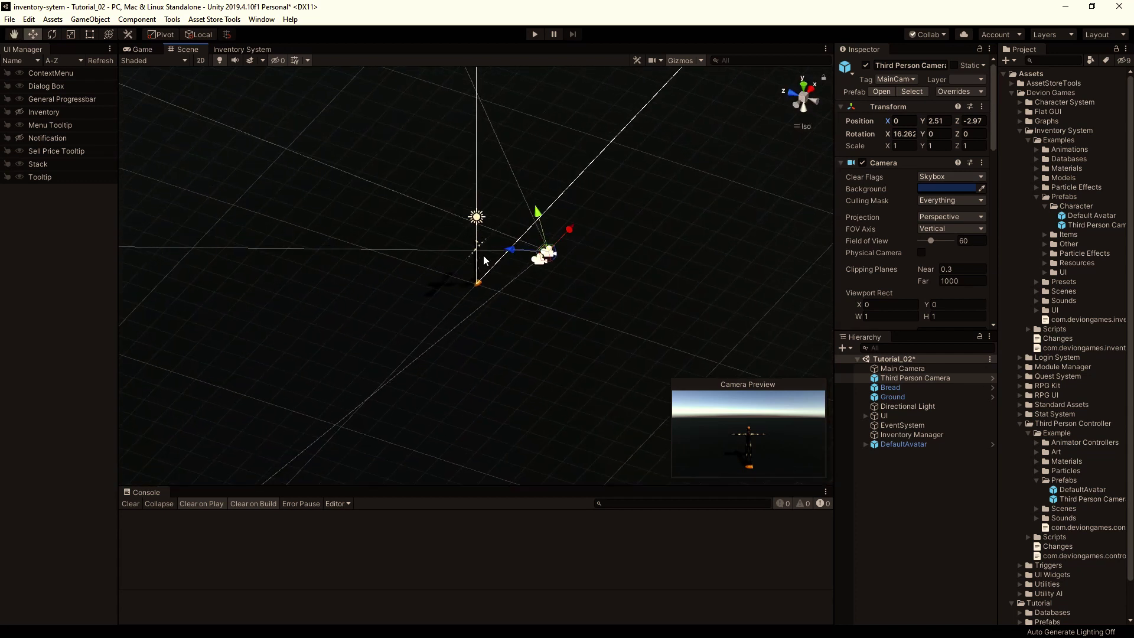
click(899, 387)
drag(447, 272, 306, 245)
drag(402, 197, 421, 184)
click(896, 474)
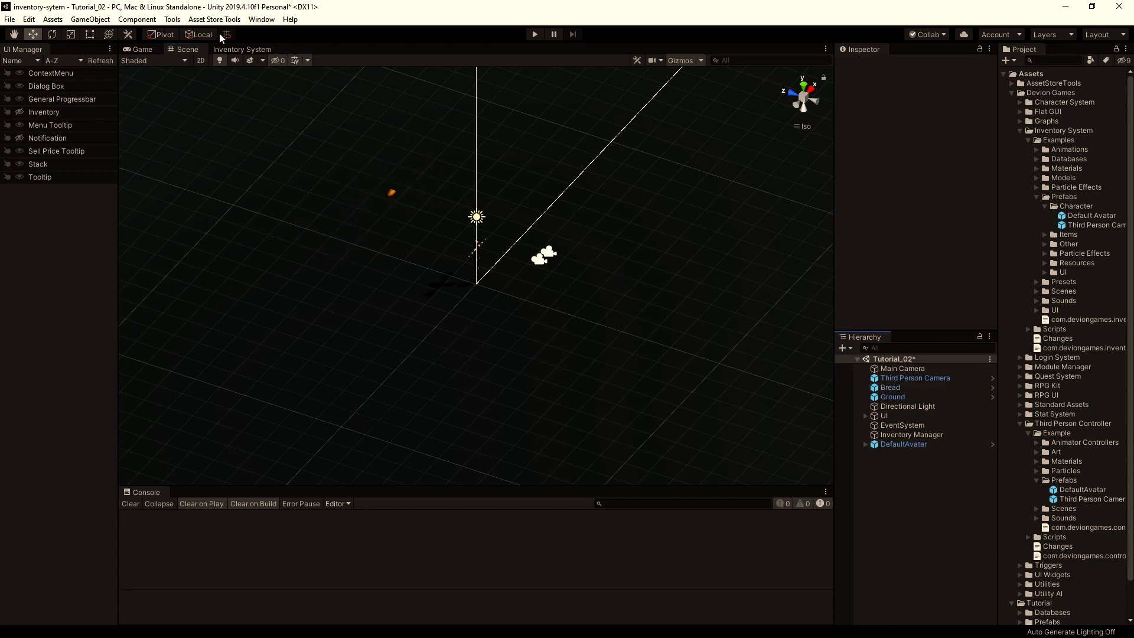
Step: Assign the Directional Light as the scene's Sun Source and generate the lighting
click(141, 50)
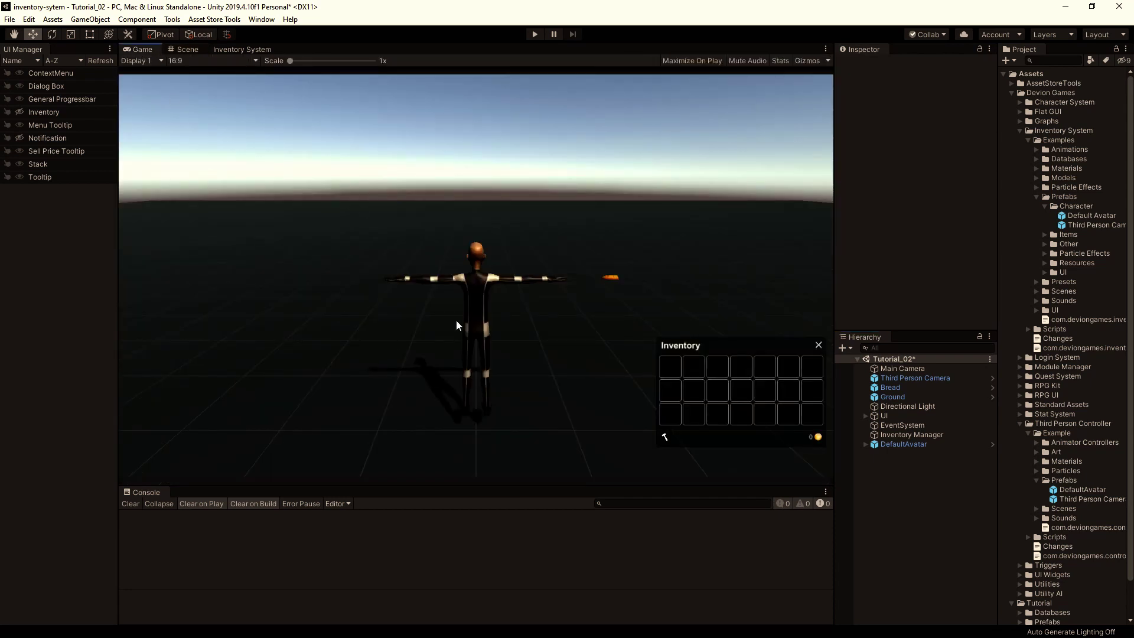
click(261, 18)
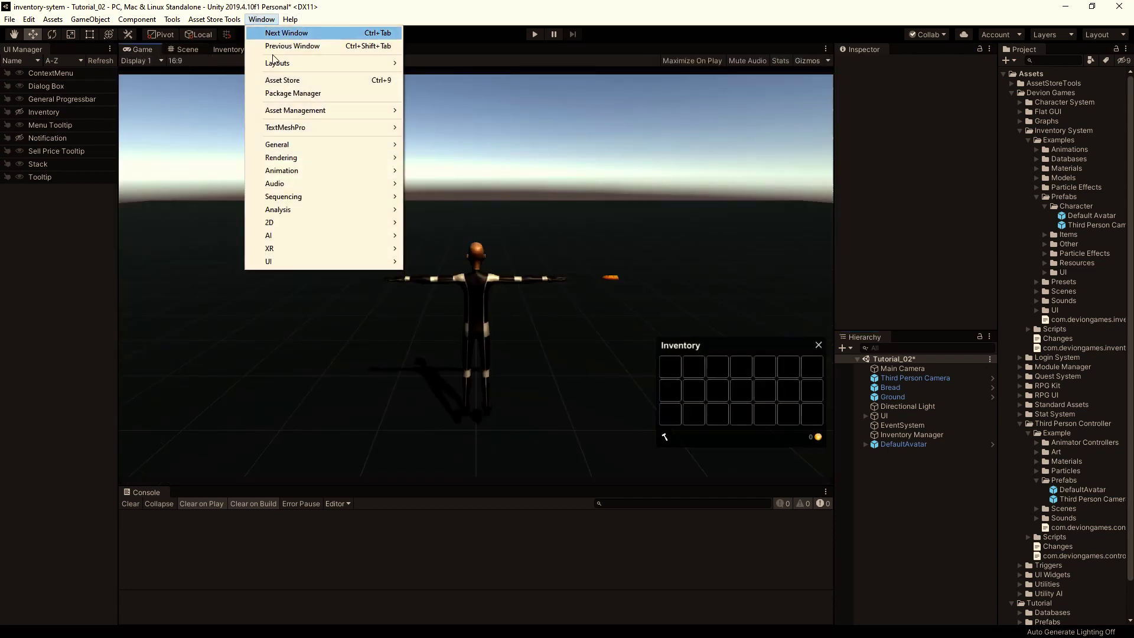
mouse_move(303, 158)
click(475, 157)
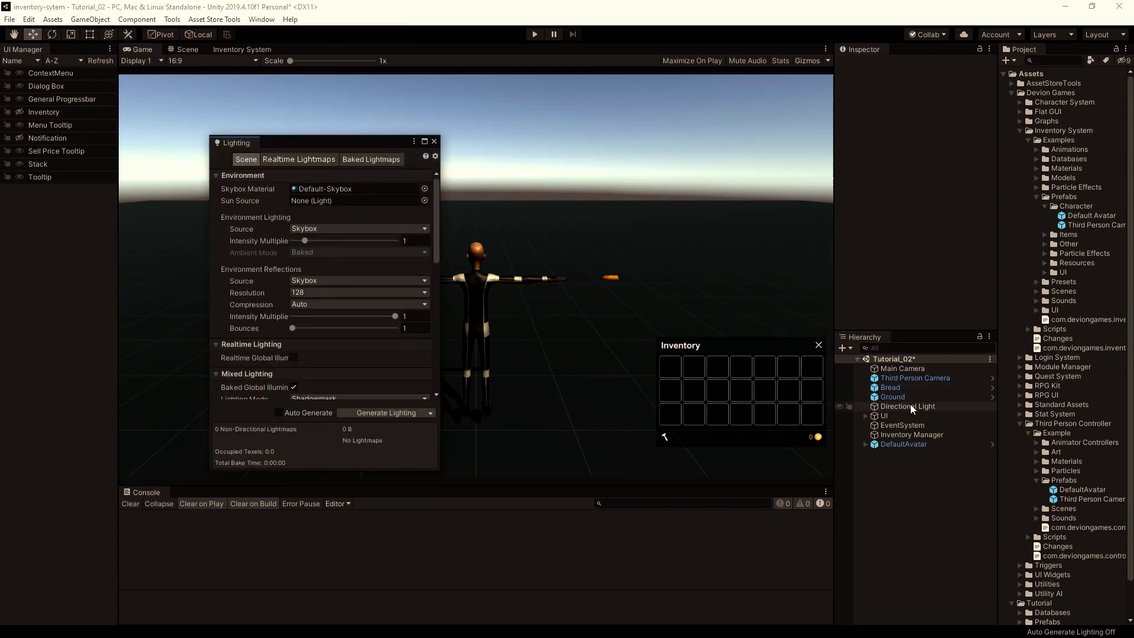
drag(282, 184, 320, 201)
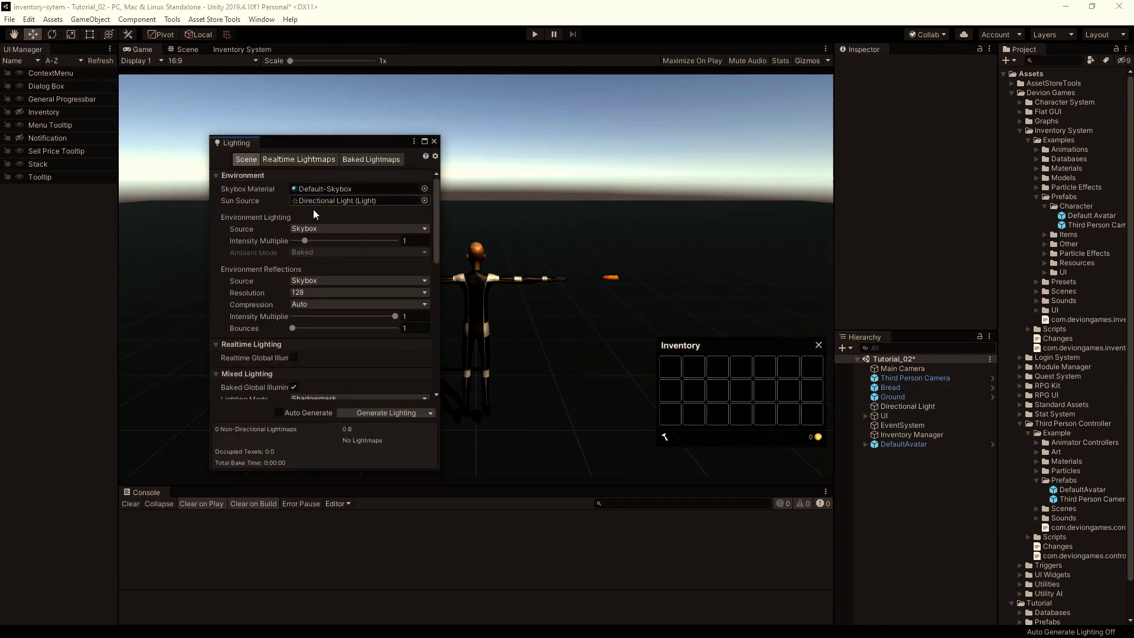
scroll(394, 383, down, 3)
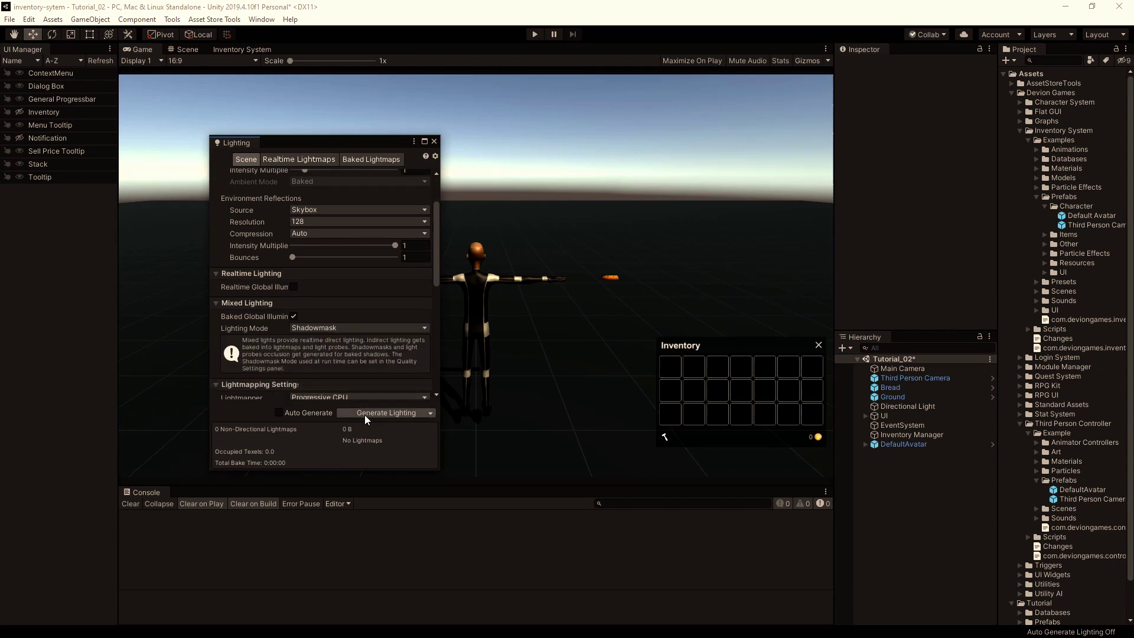
click(364, 414)
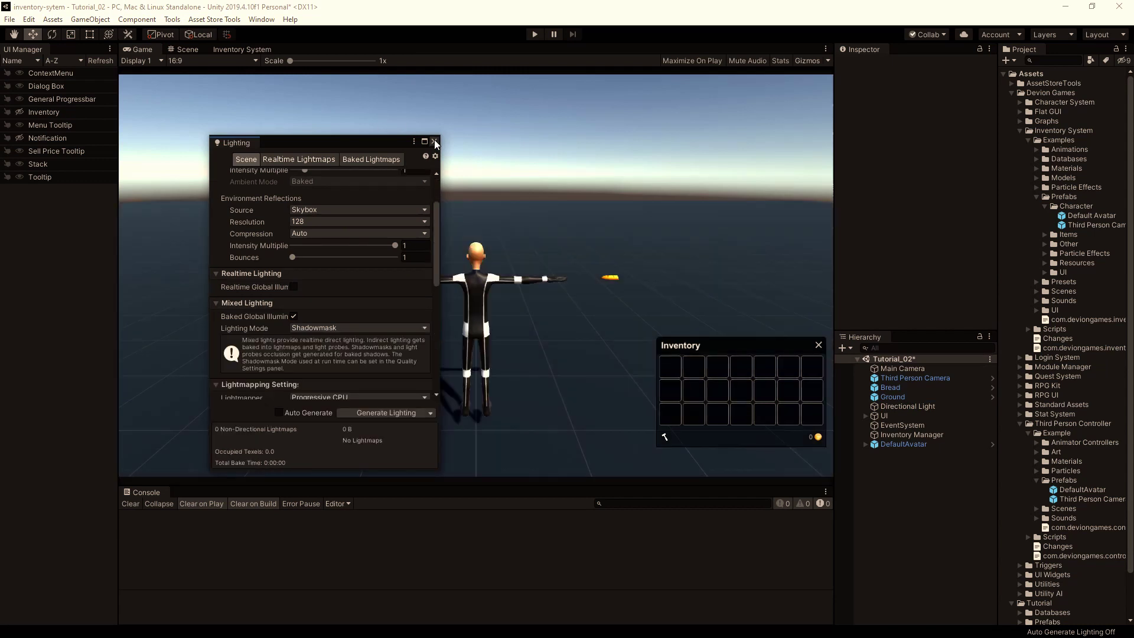
click(434, 141)
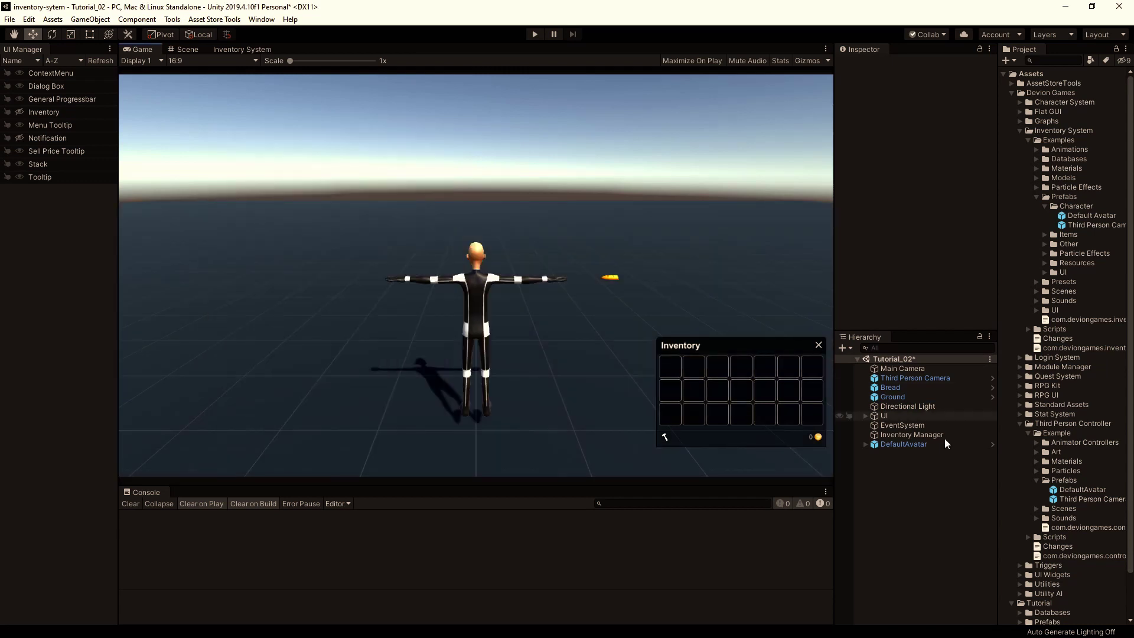
Step: Set the Bread trigger's Use Distance to 1.2 and focus the Scene view on its range
click(890, 388)
scroll(892, 230, down, 3)
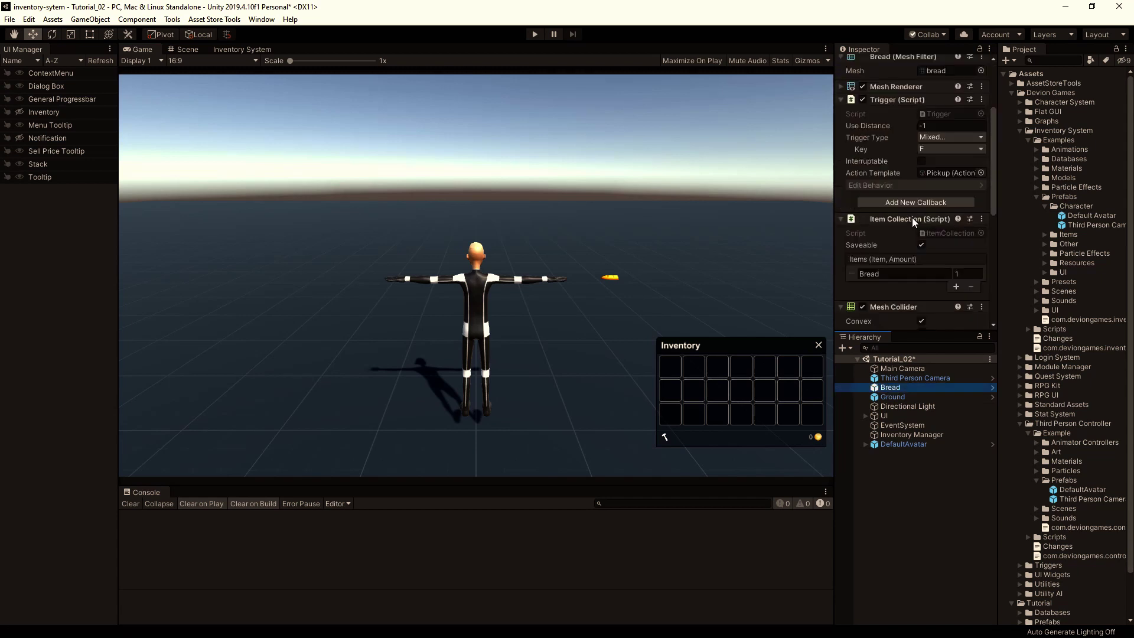
click(944, 126)
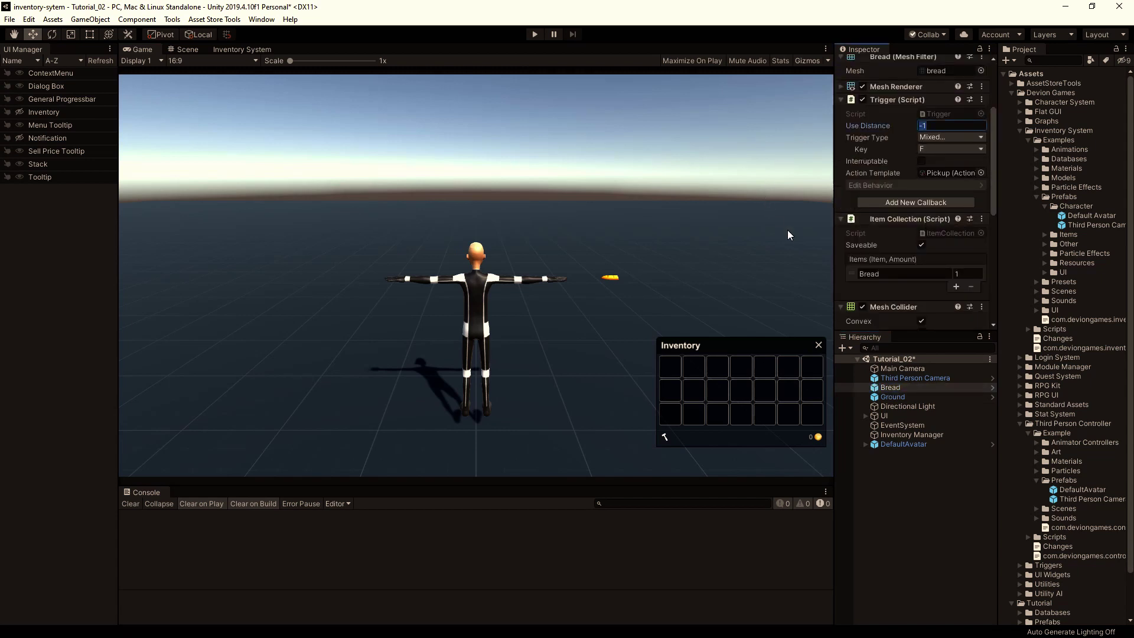
text(1.2)
click(184, 49)
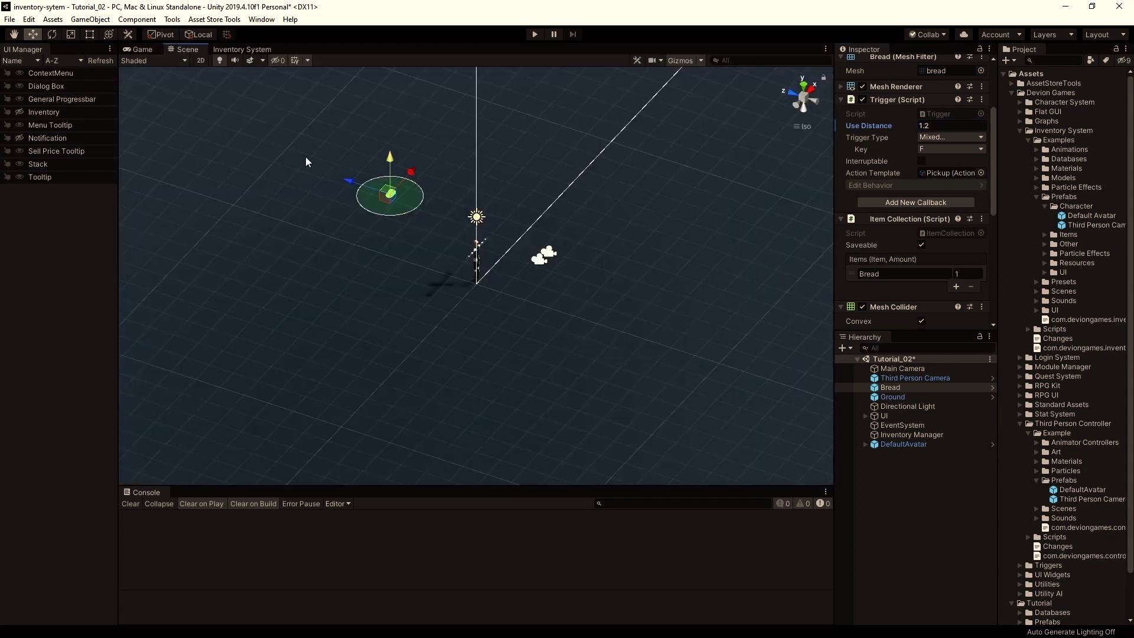
key(f)
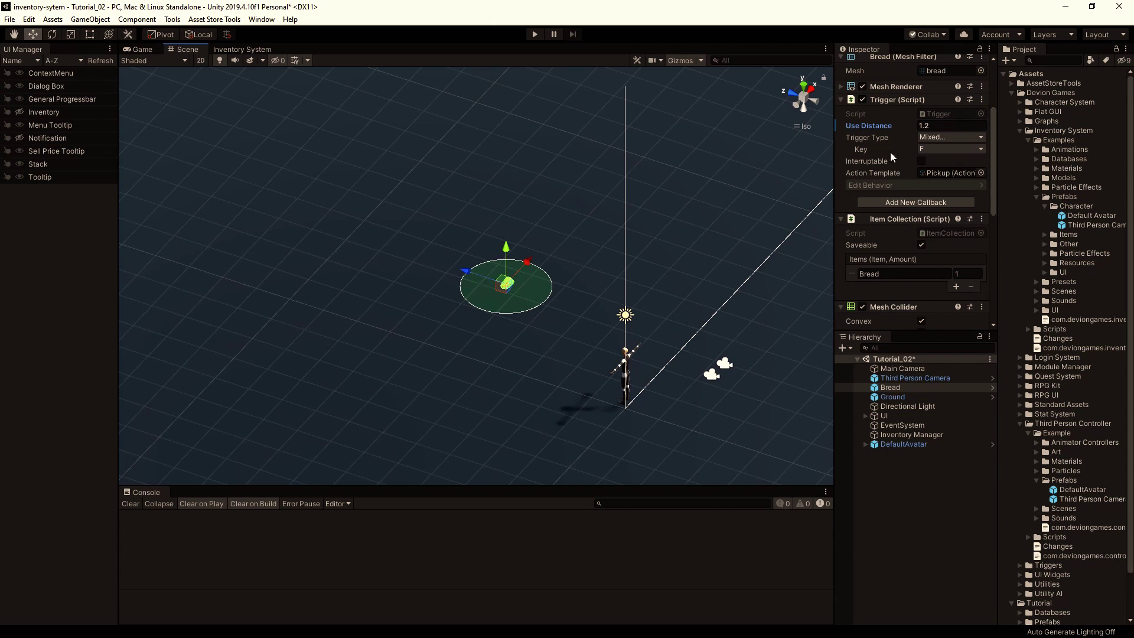
Step: Try a Use Distance of 12 on the Bread trigger and restore it to 1.2
drag(881, 122, 910, 126)
text(12)
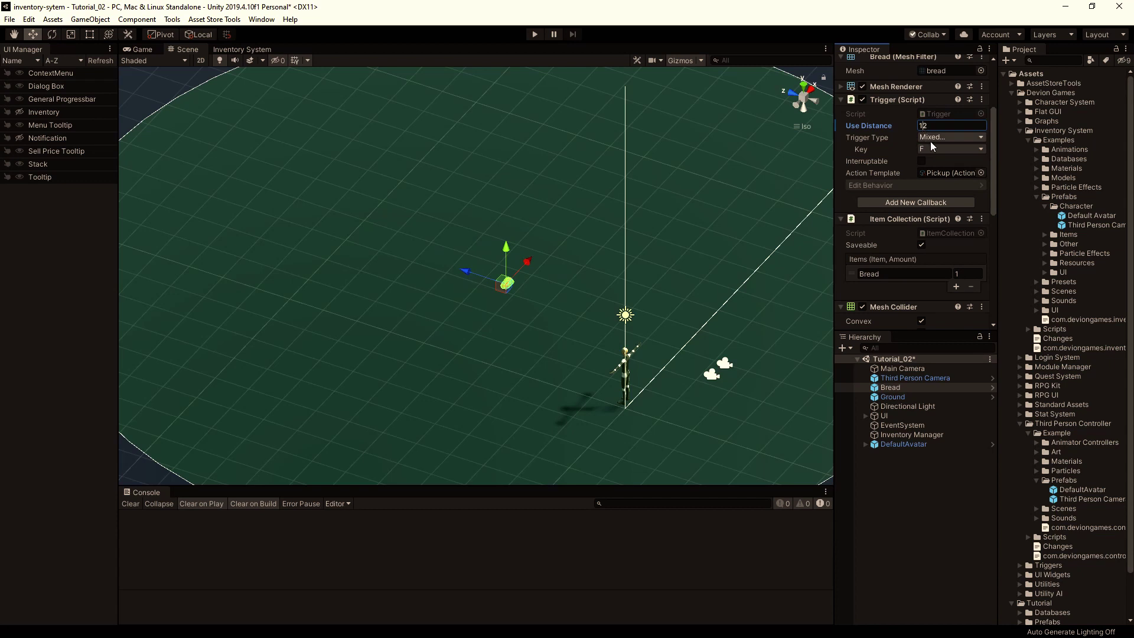
text(.)
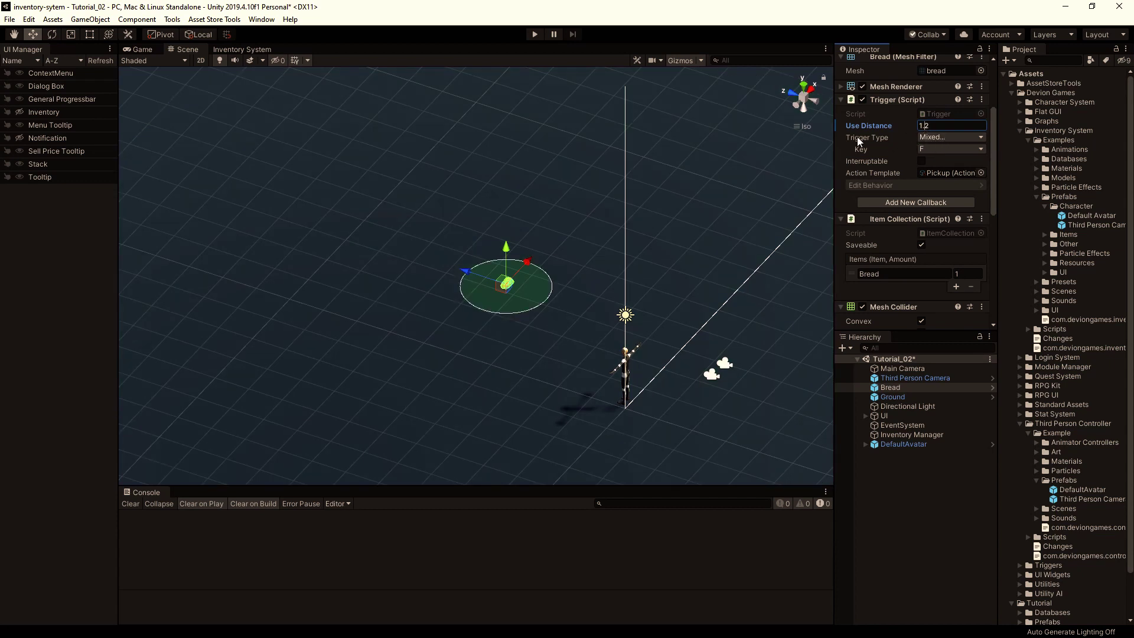
Step: Review the Trigger Type options available on the Bread trigger without changing the selection
click(947, 136)
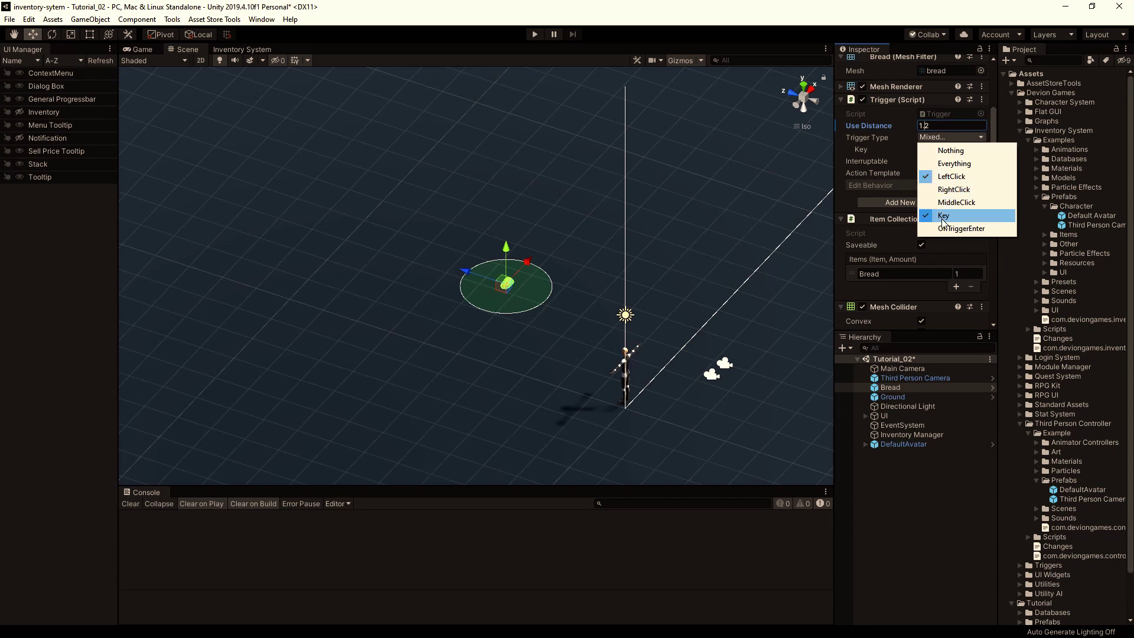
click(886, 12)
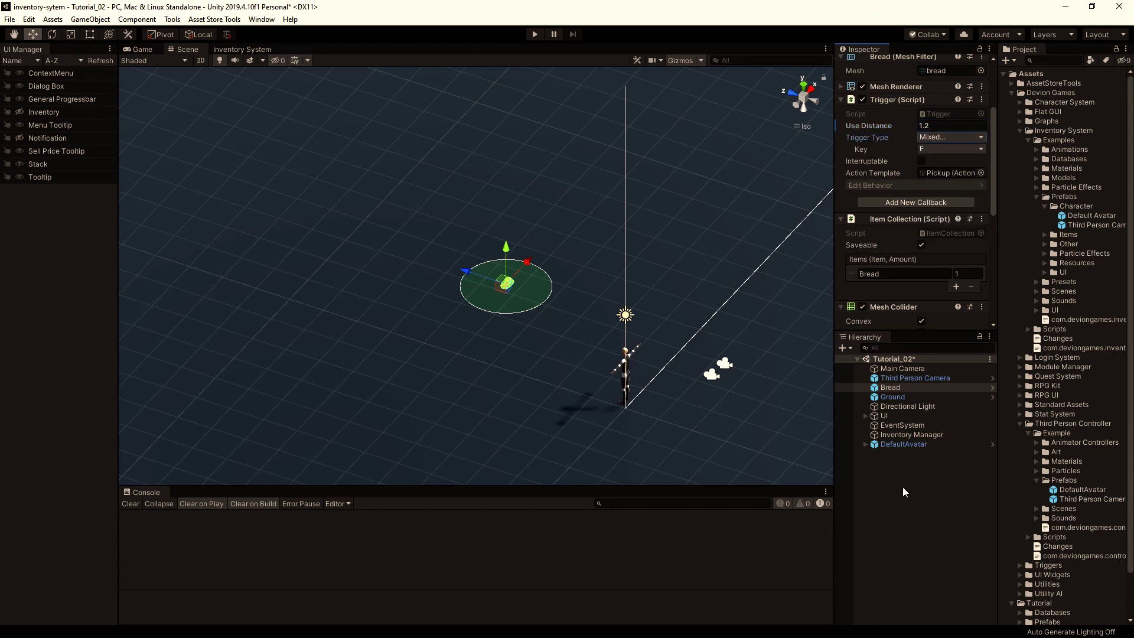
Step: Play the scene, read the audio listener messages in the Console, and stop playing
click(530, 38)
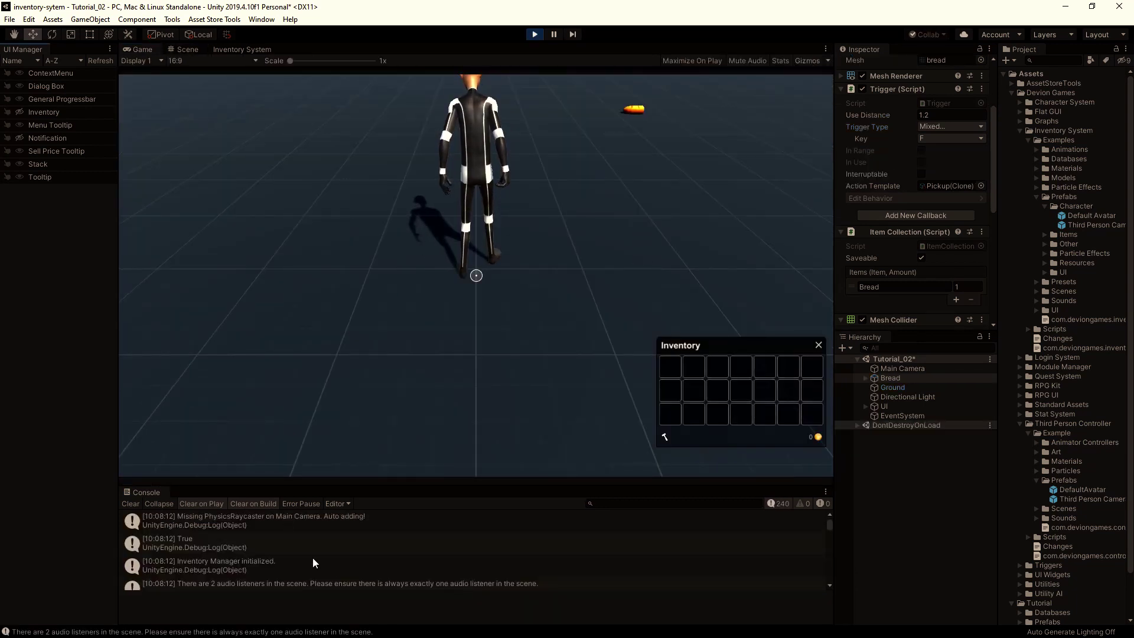
click(219, 584)
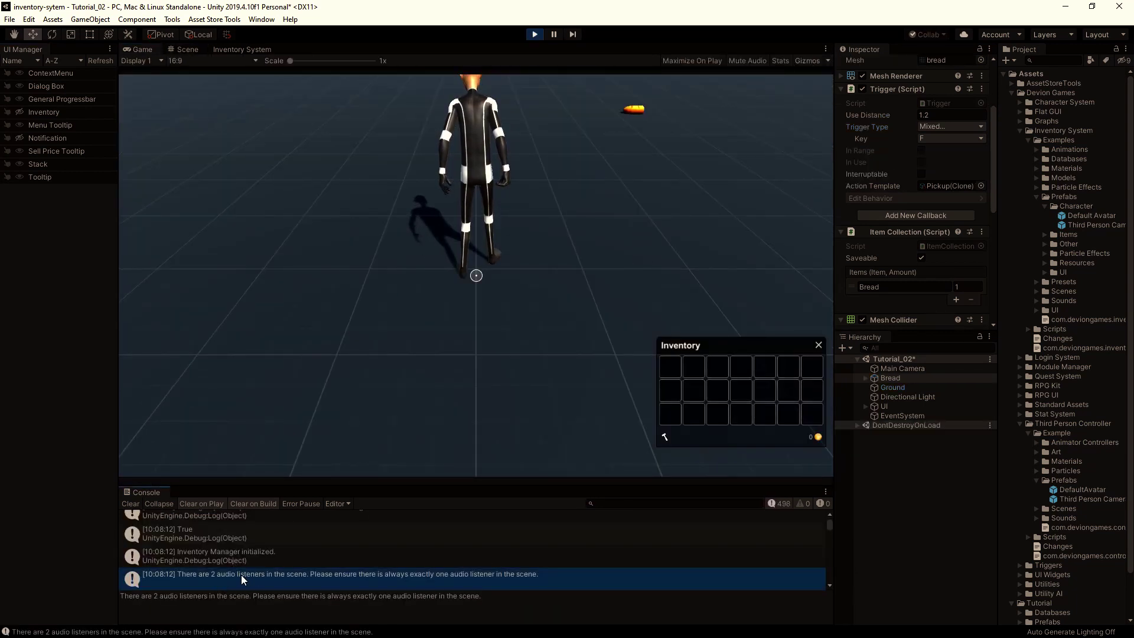
scroll(294, 573, down, 1)
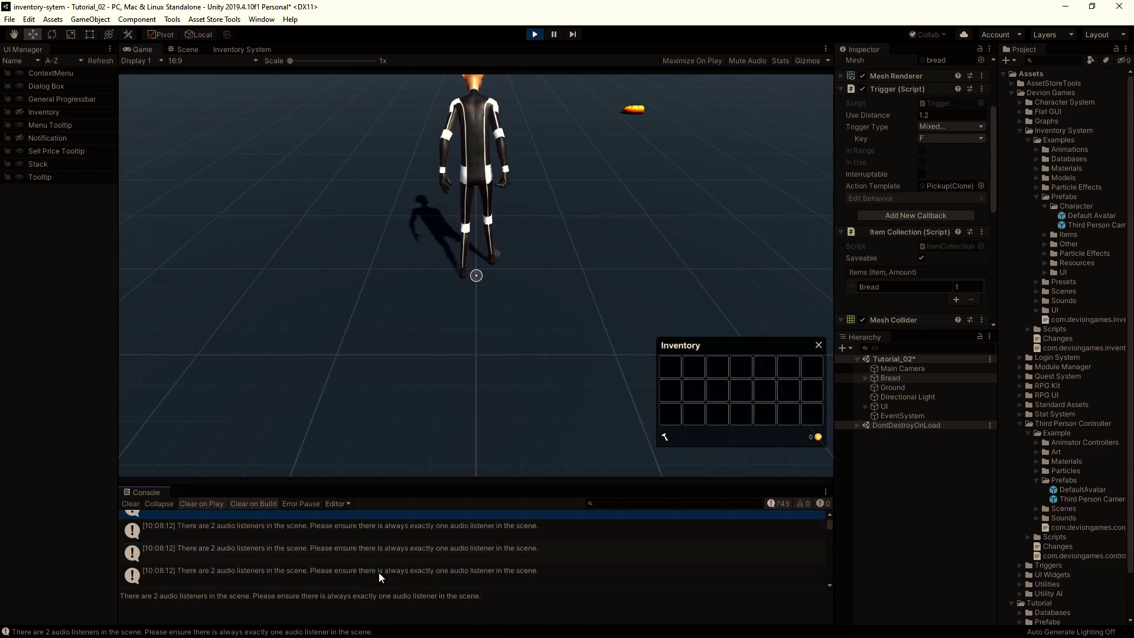
scroll(364, 548, down, 1)
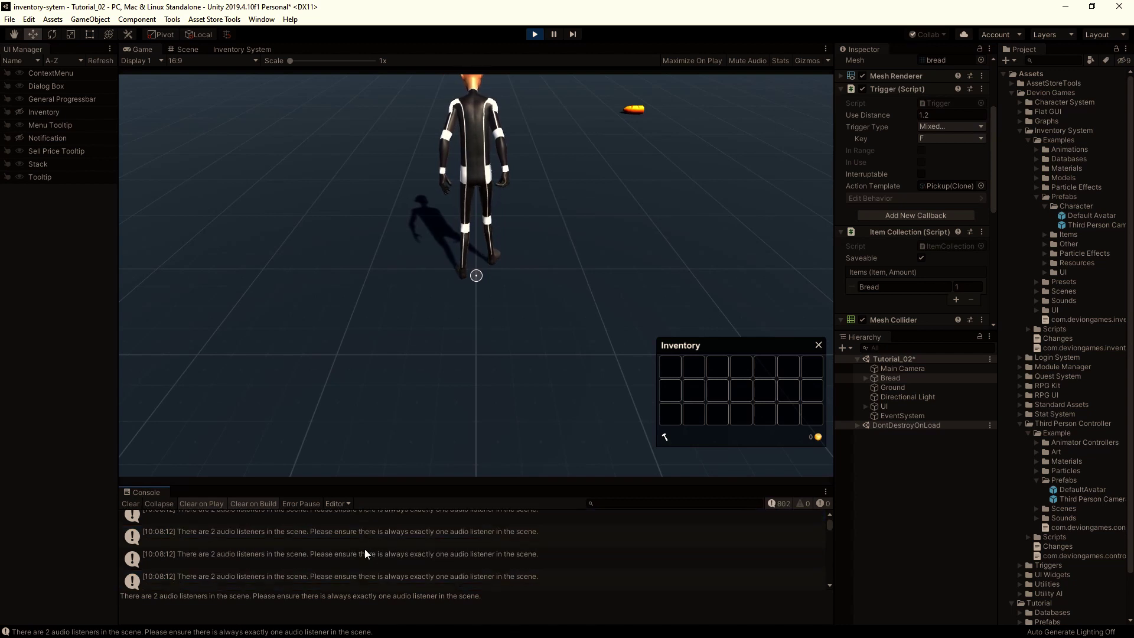
click(534, 34)
Step: Delete the Main Camera from the Tutorial_02 scene and select the Third Person Camera
click(898, 368)
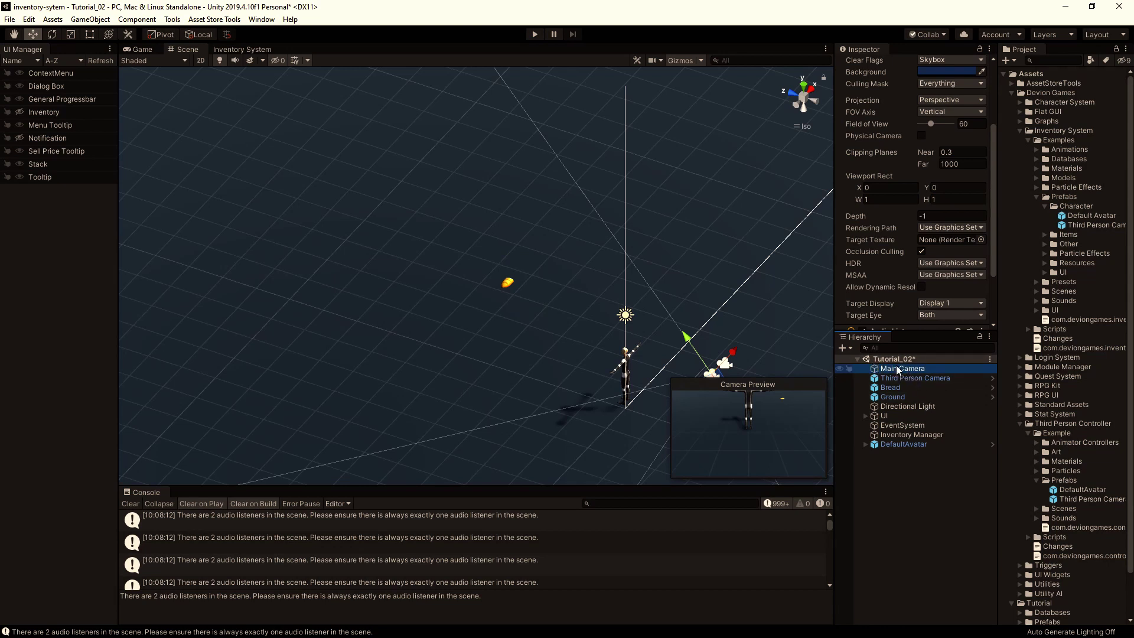
right_click(907, 368)
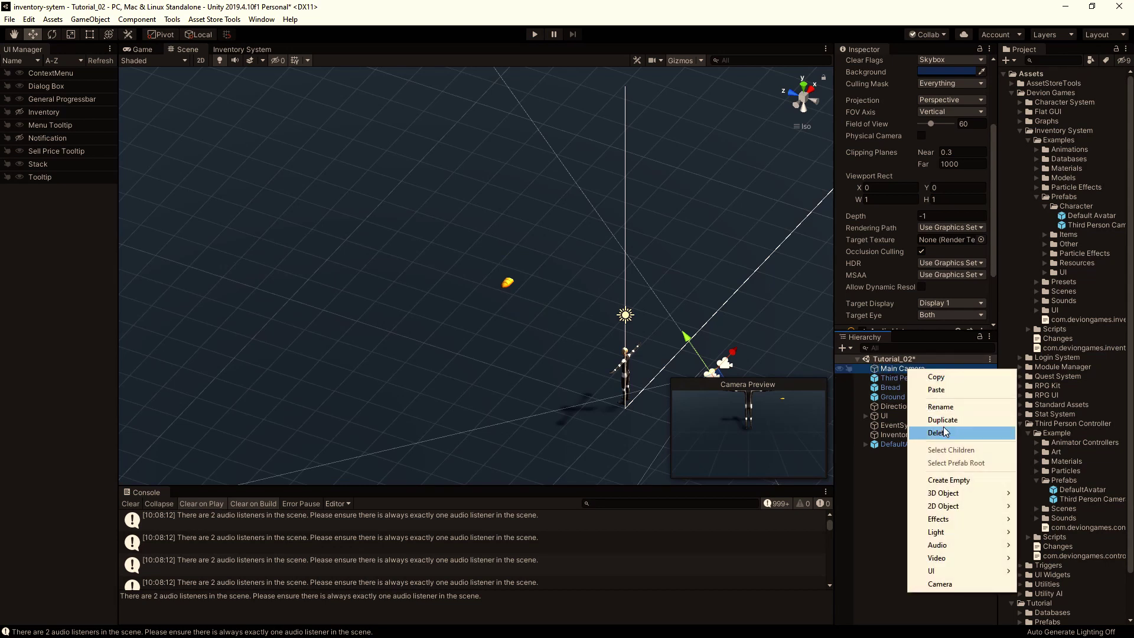
click(933, 434)
click(913, 369)
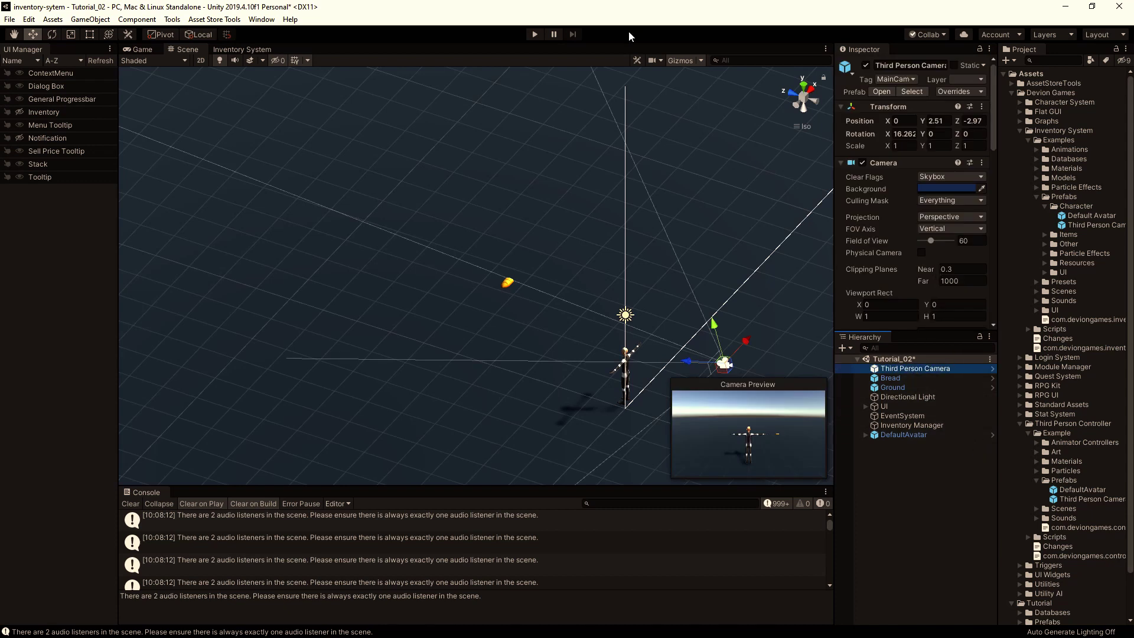
Step: Play the scene, run and jump with the avatar, pick up the bread within its range, and walk on
click(534, 35)
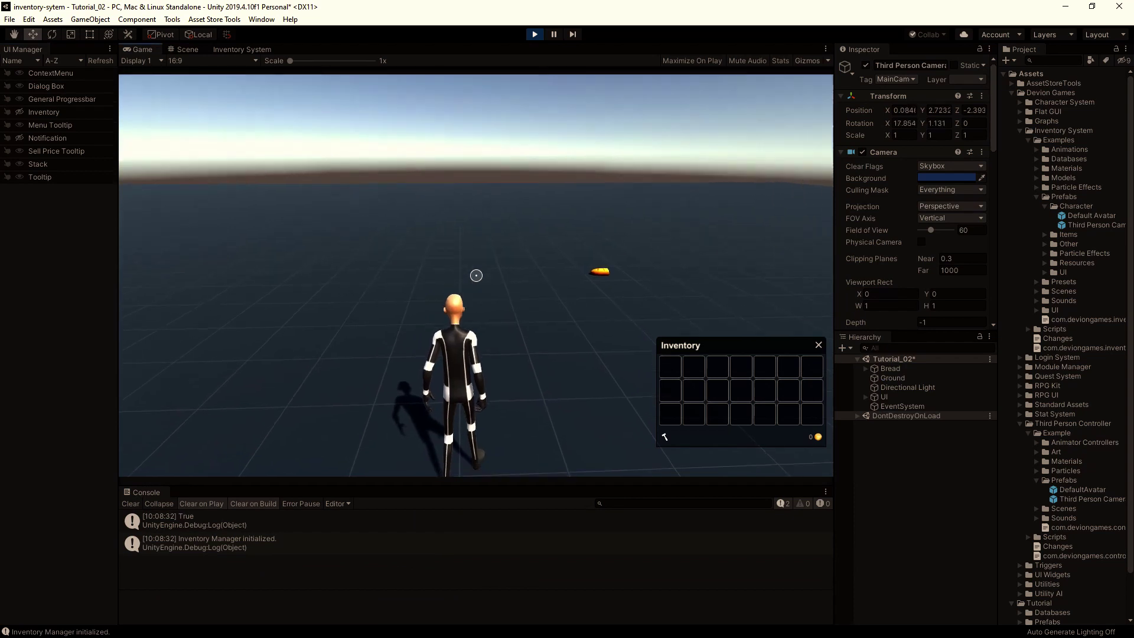
key(w)
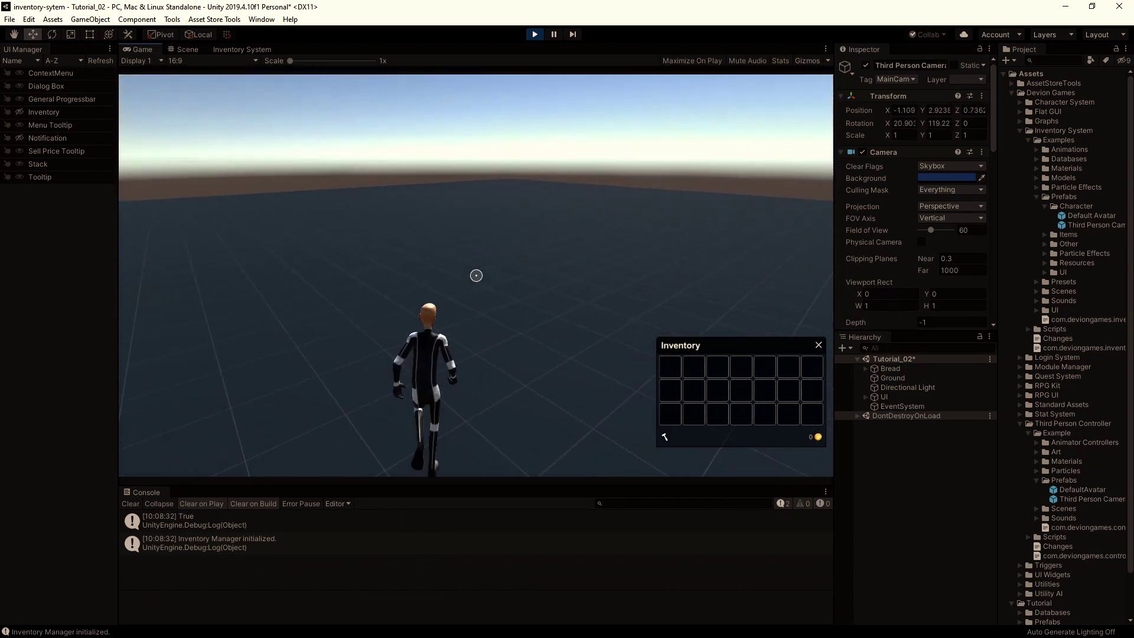
key(w)
key(space)
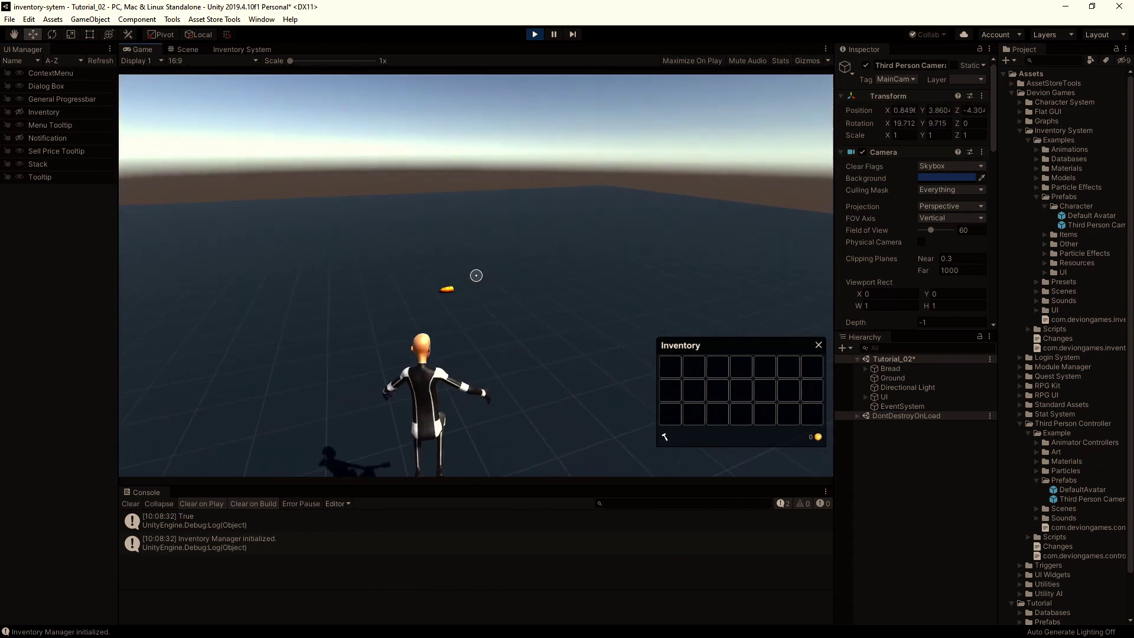
key(w)
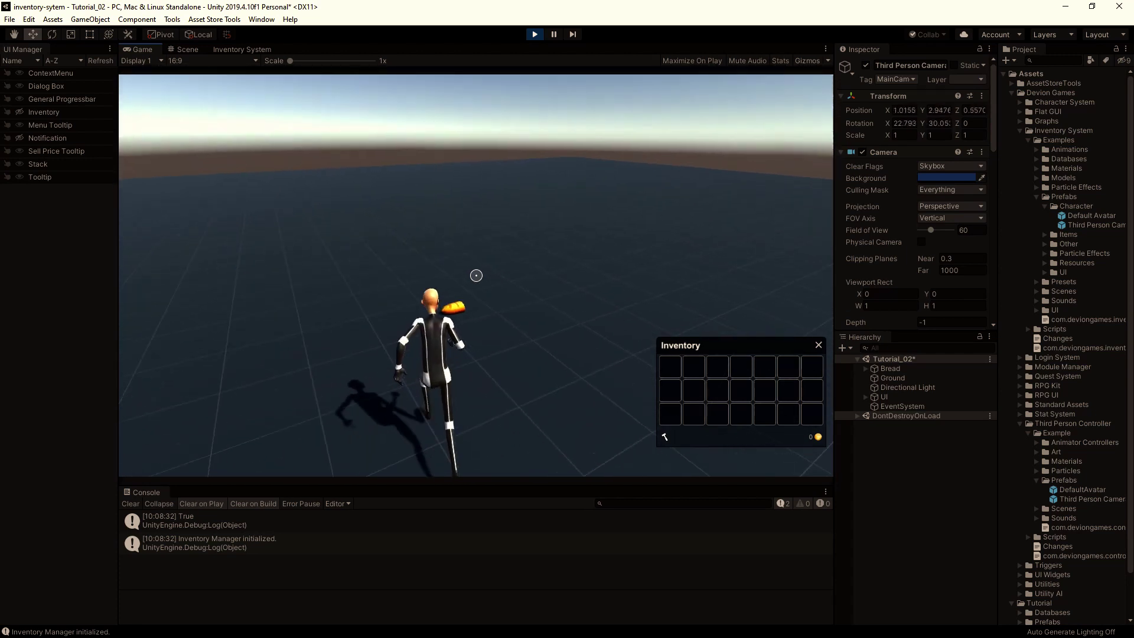
key(w)
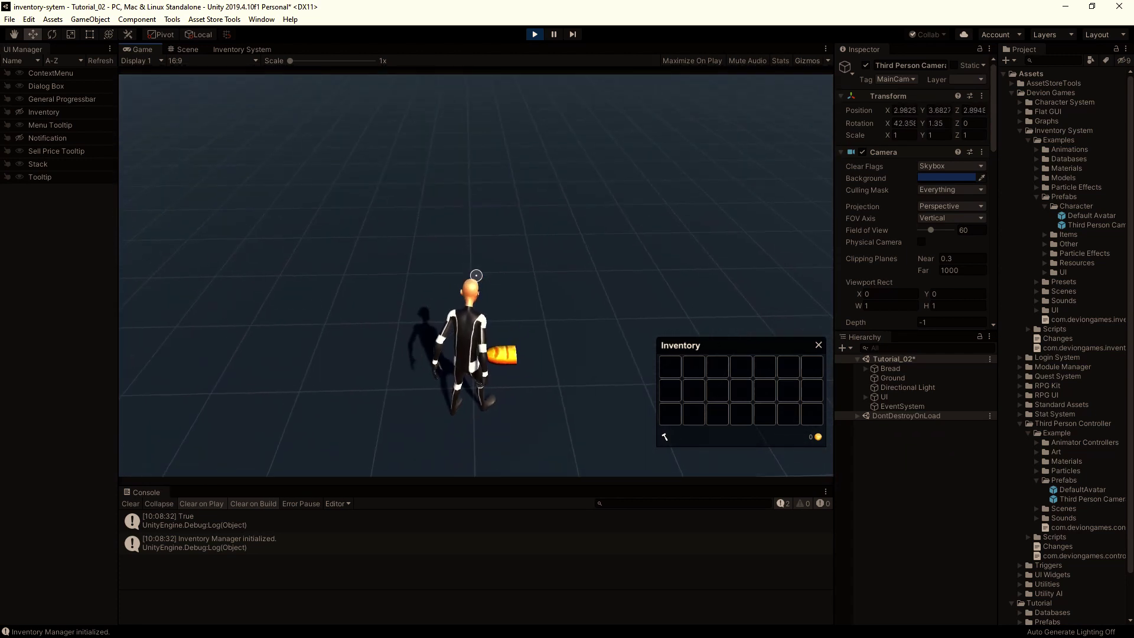
key(w)
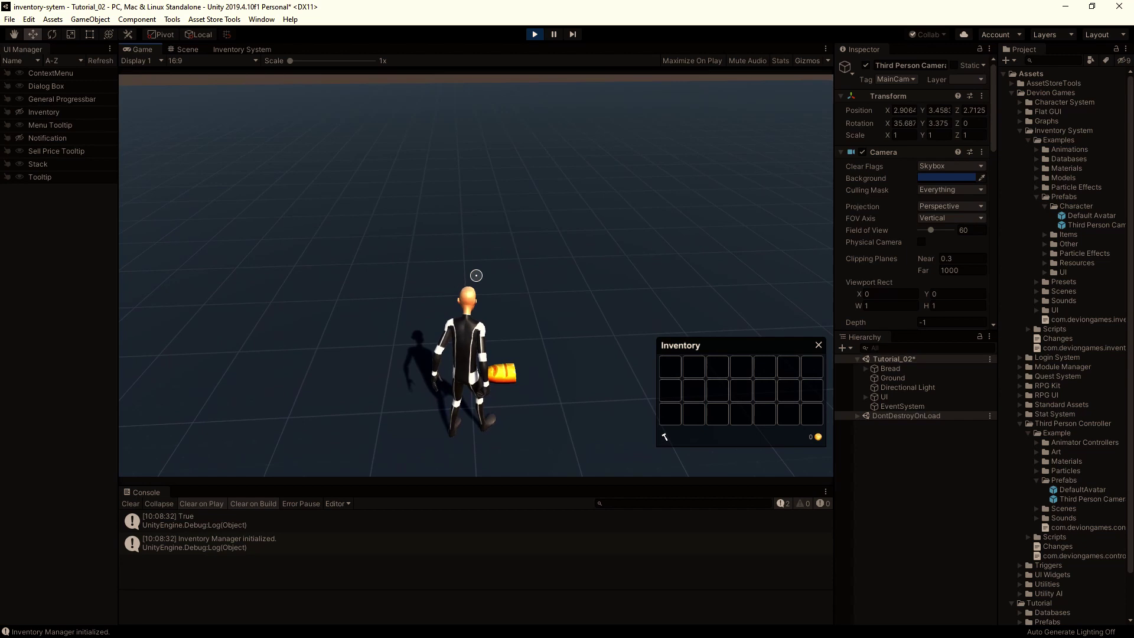
key(f)
key(w)
key(w)
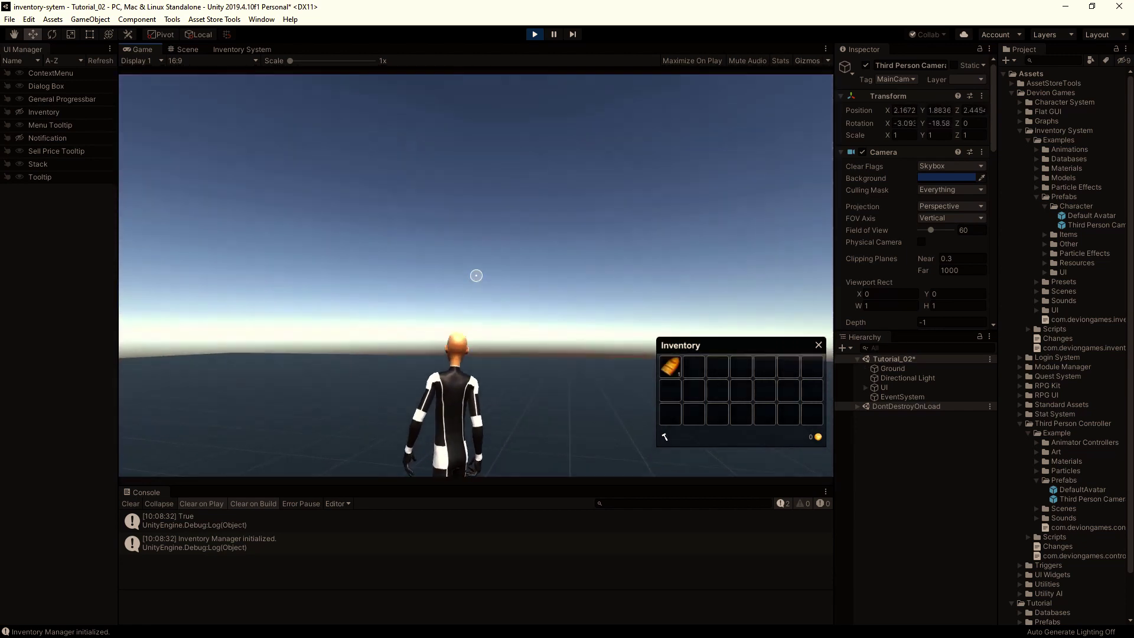
key(w)
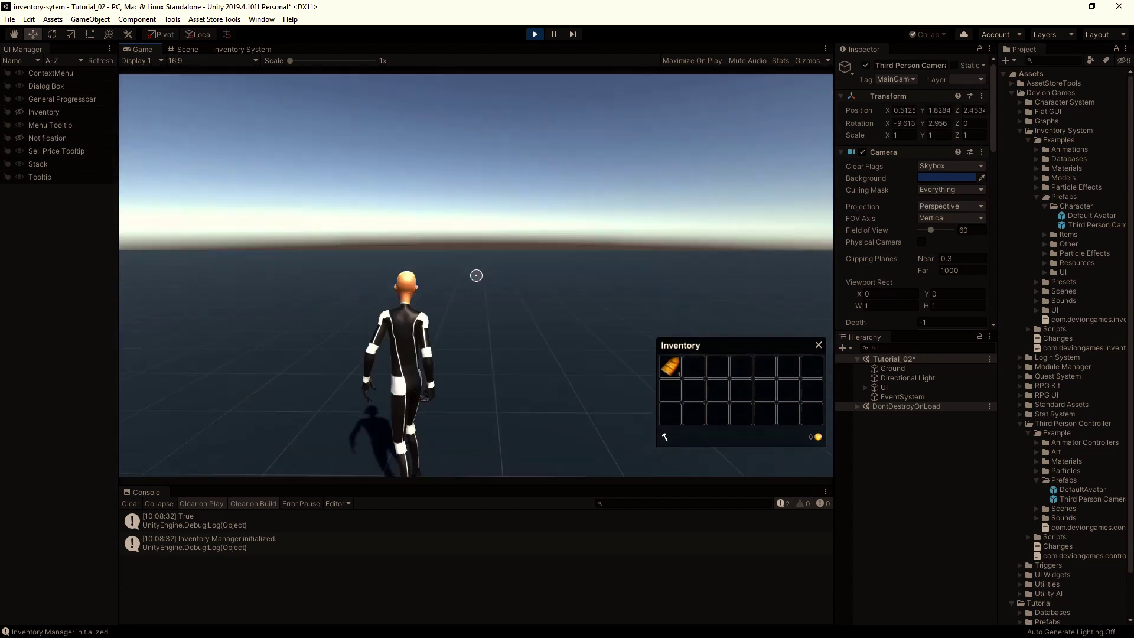
Step: Free the cursor, test dropping the bread from the inventory beside the avatar and picking it up again twice, and stop playing
key(ctrl)
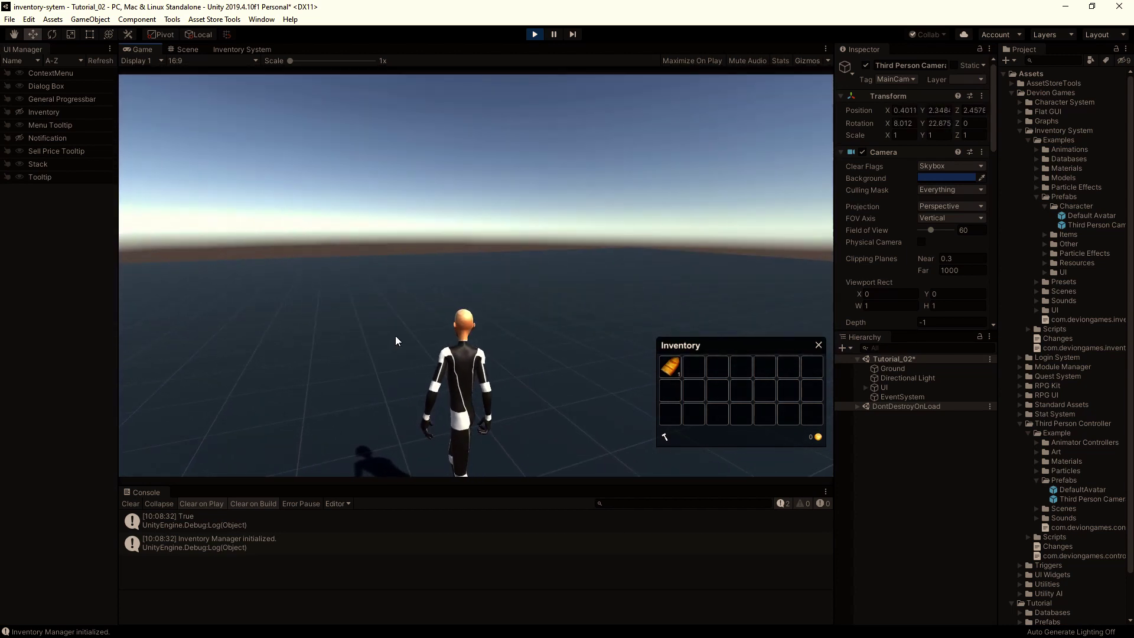
key(ctrl)
key(ctrl)
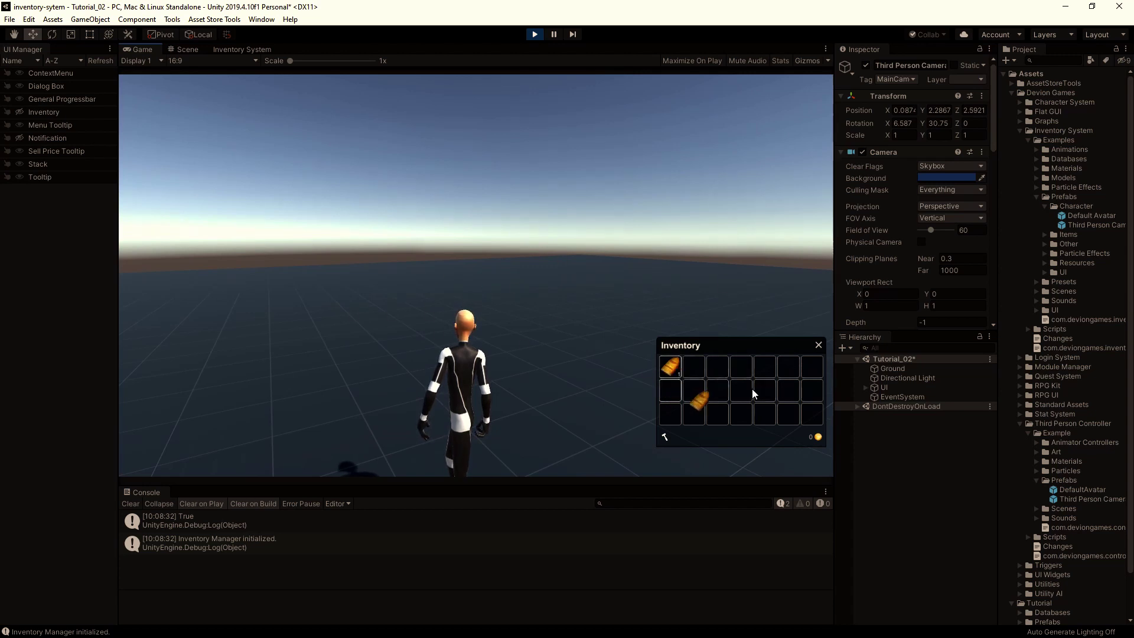
drag(753, 394, 378, 375)
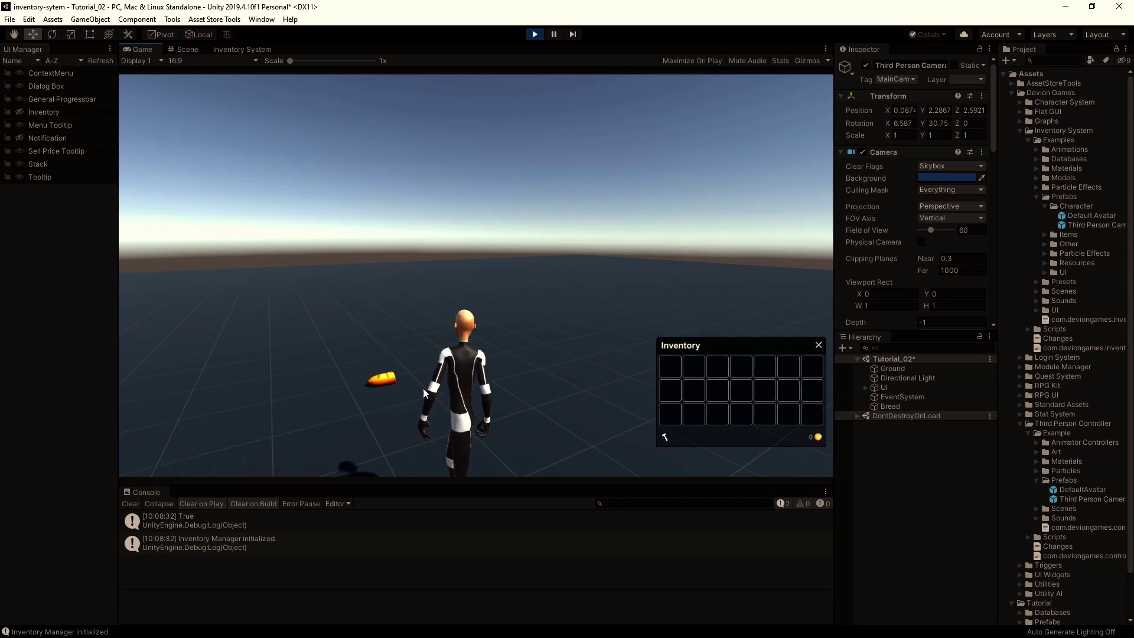
click(388, 384)
drag(670, 367, 405, 416)
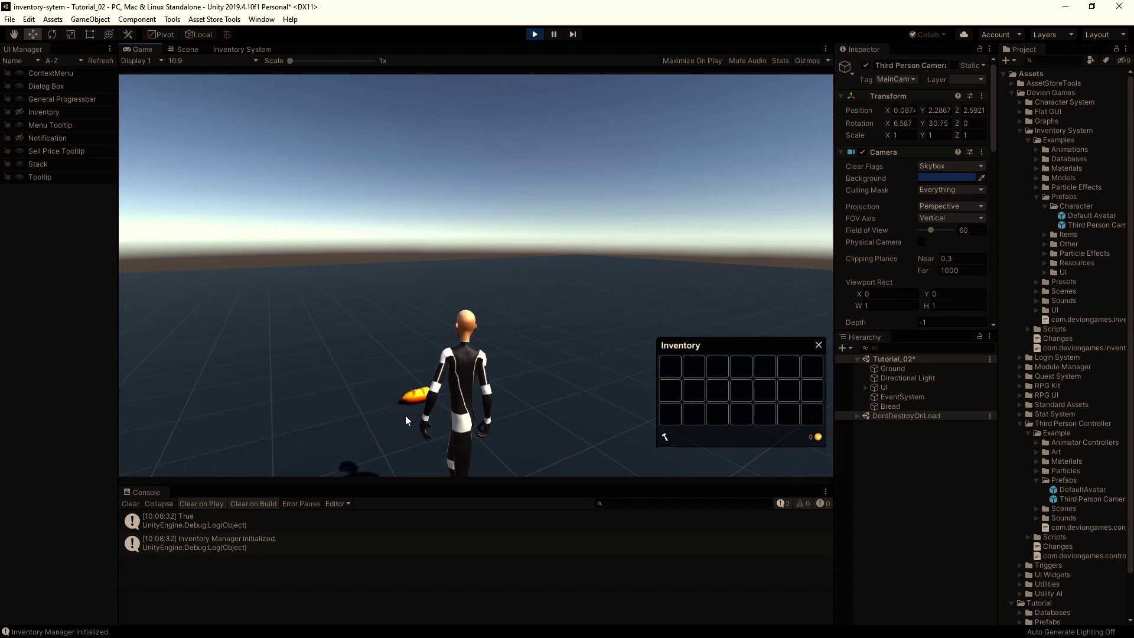
click(417, 395)
right_drag(416, 395, 476, 276)
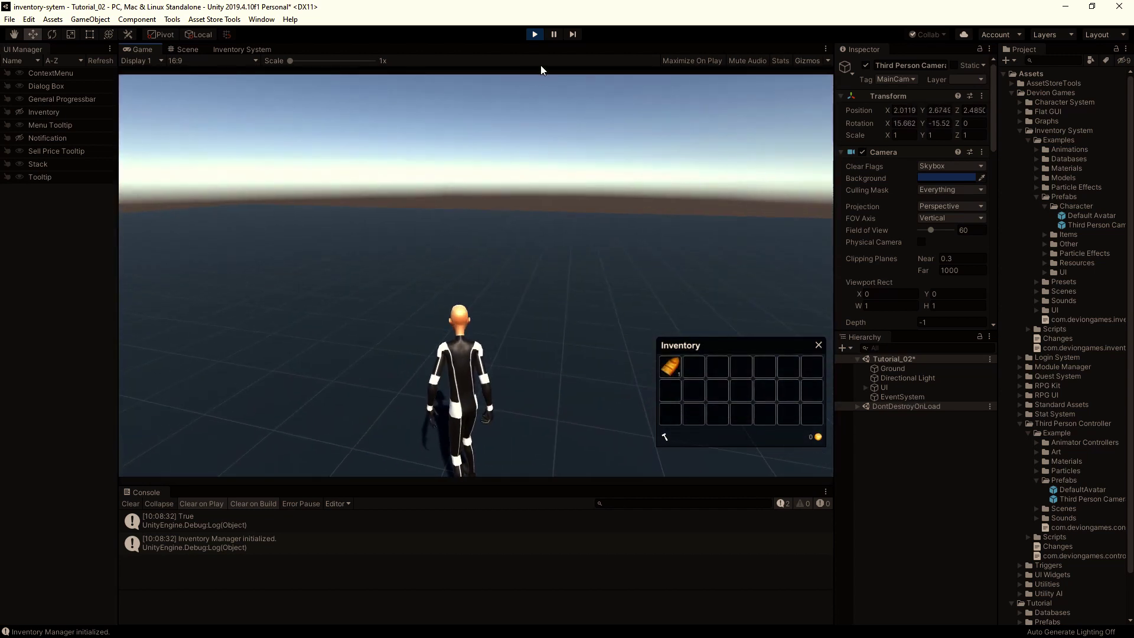
click(535, 34)
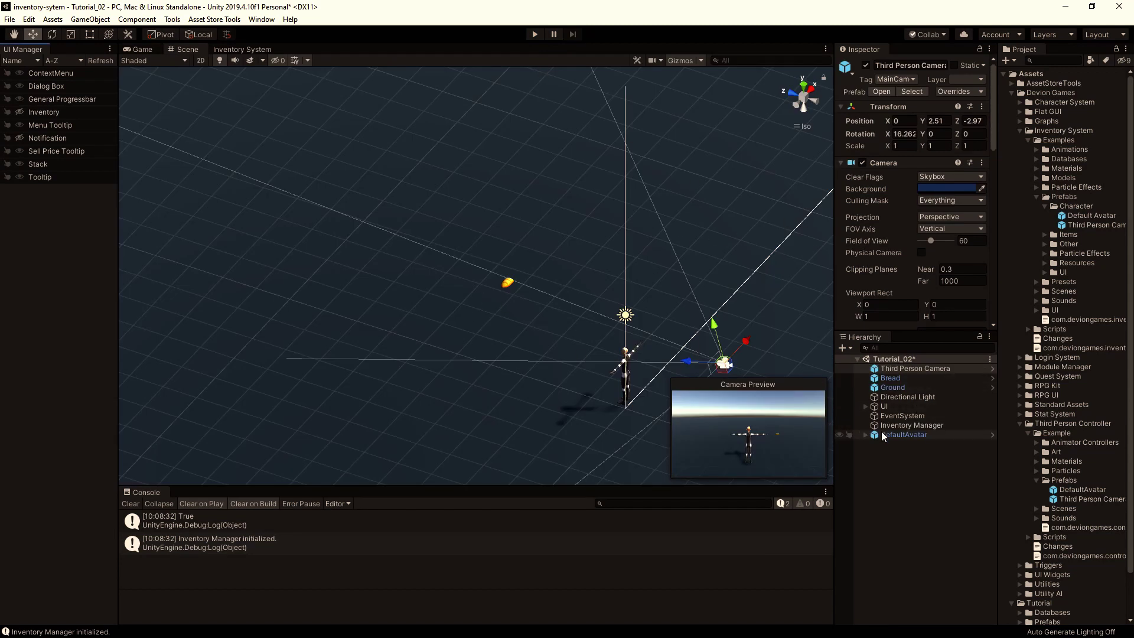
Step: Select the Inventory object under UI, hide its window from the Scene view, and show it again
click(866, 406)
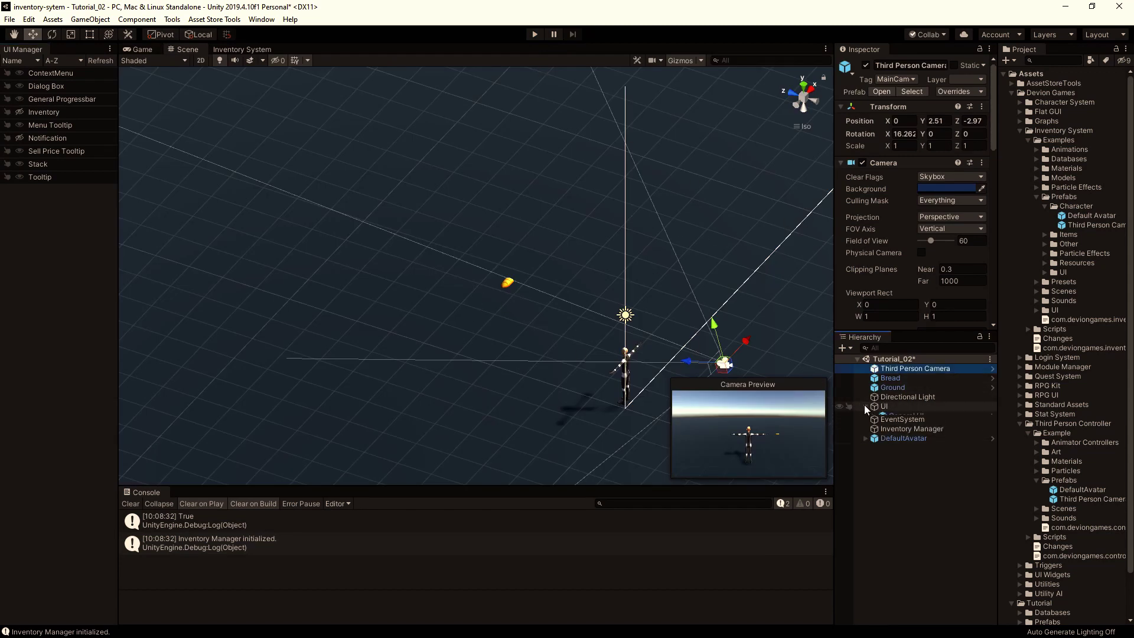
click(913, 425)
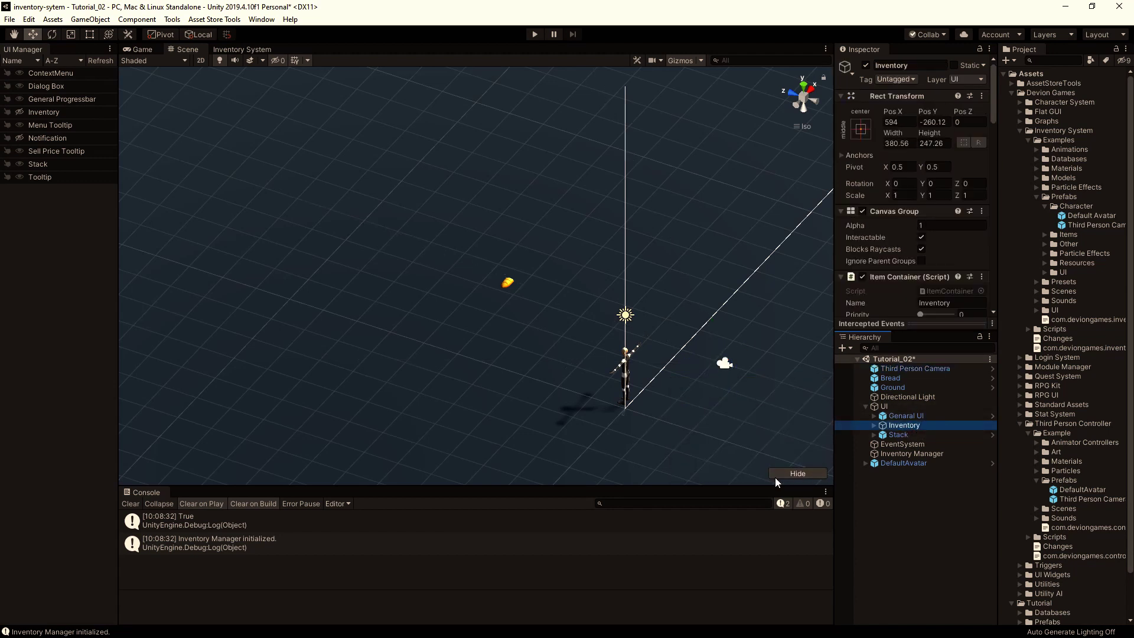
click(797, 473)
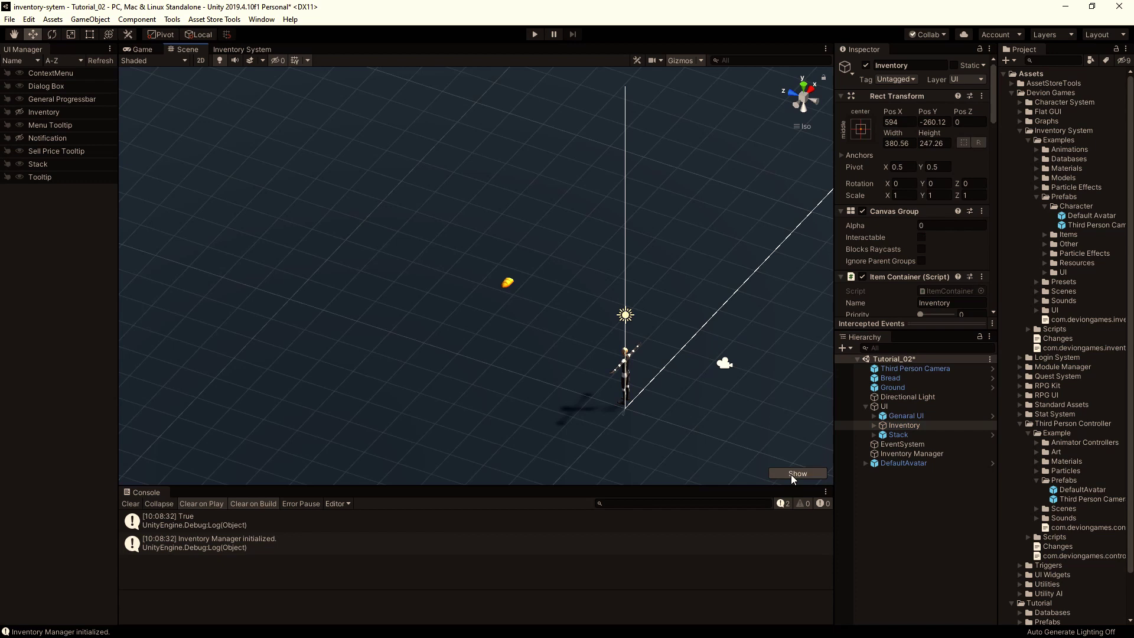
click(792, 475)
Step: Switch to the Game view and hide the Inventory window using its visibility toggle in the UI Manager
click(20, 111)
click(141, 49)
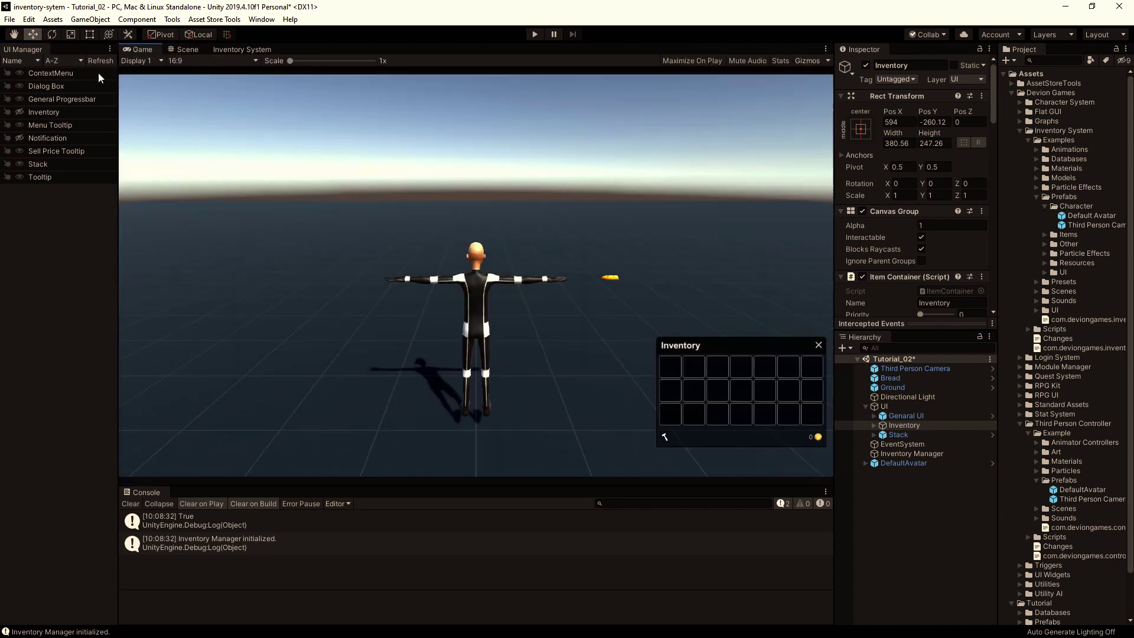
click(16, 112)
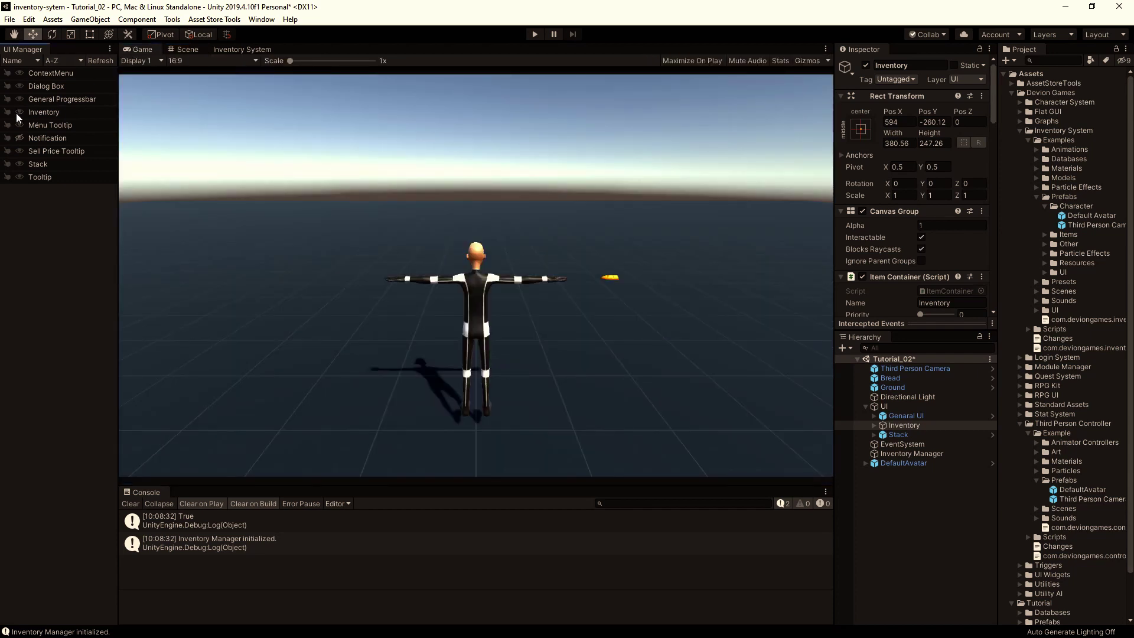
Step: Examine the Inventory object's Item Container settings, including the Key Code that opens the window
click(927, 522)
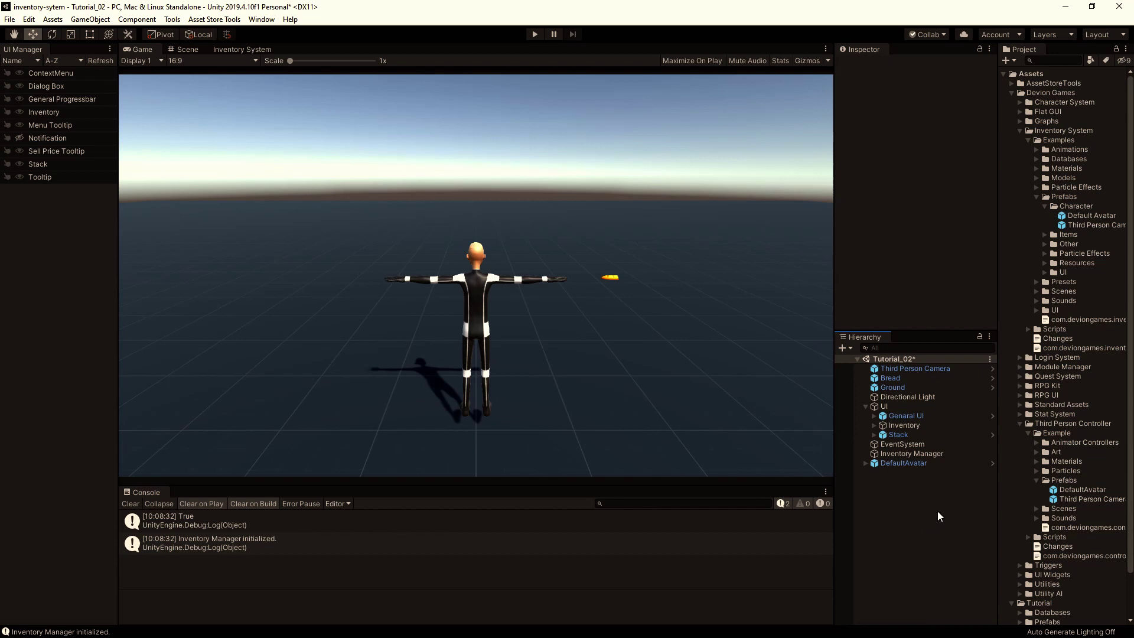
click(910, 426)
scroll(935, 195, down, 10)
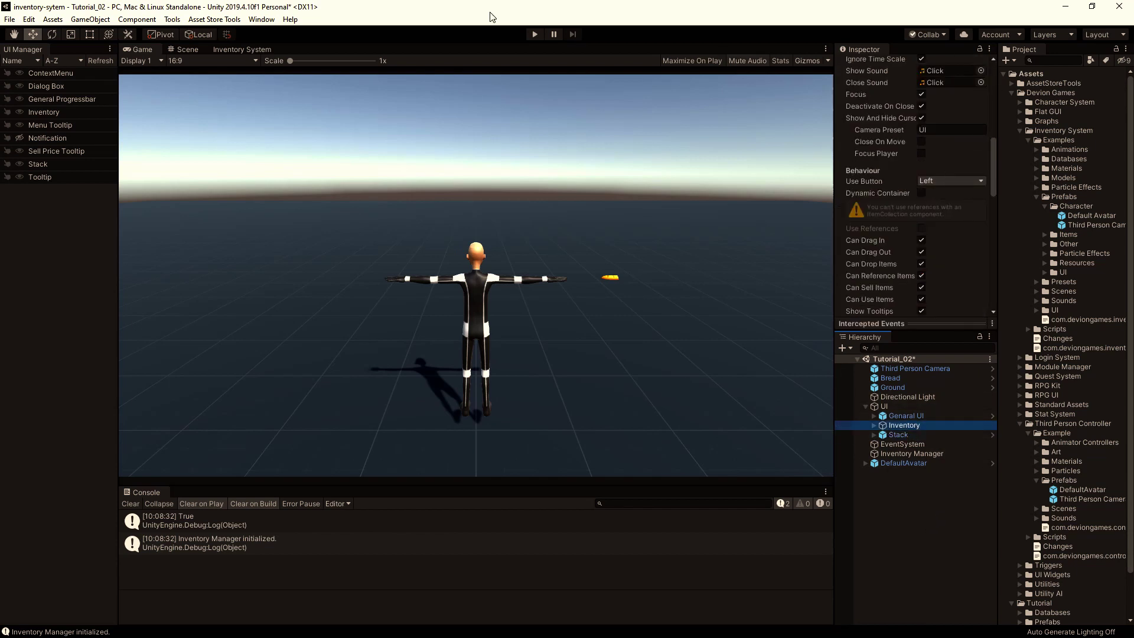
scroll(941, 165, up, 5)
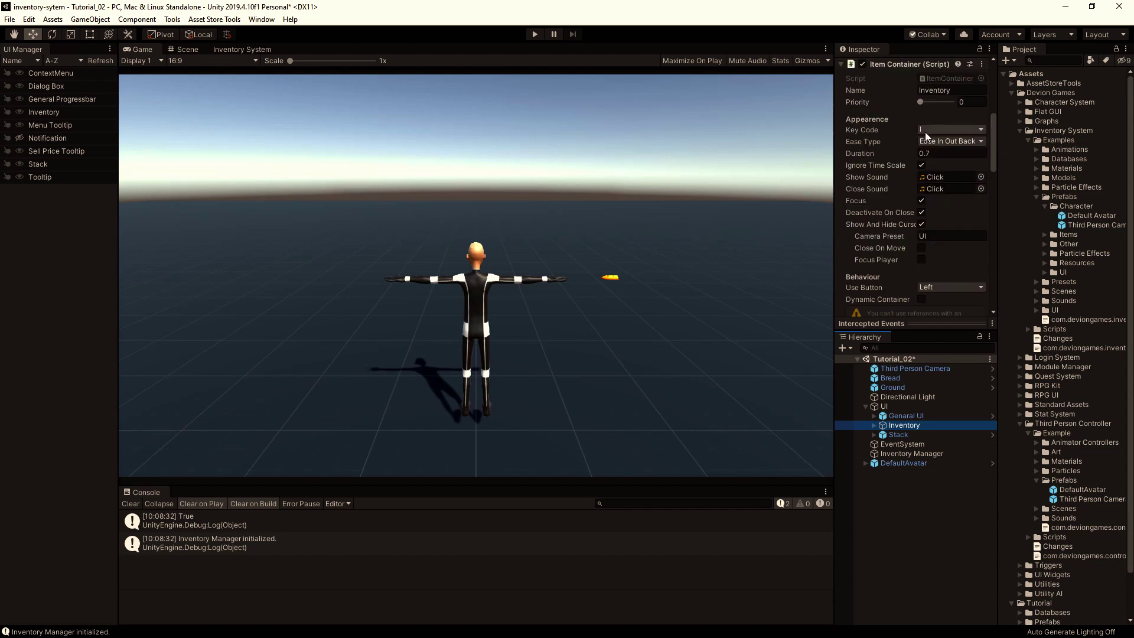
Step: Play the scene and test opening the Inventory window, moving it, and closing it again
click(540, 35)
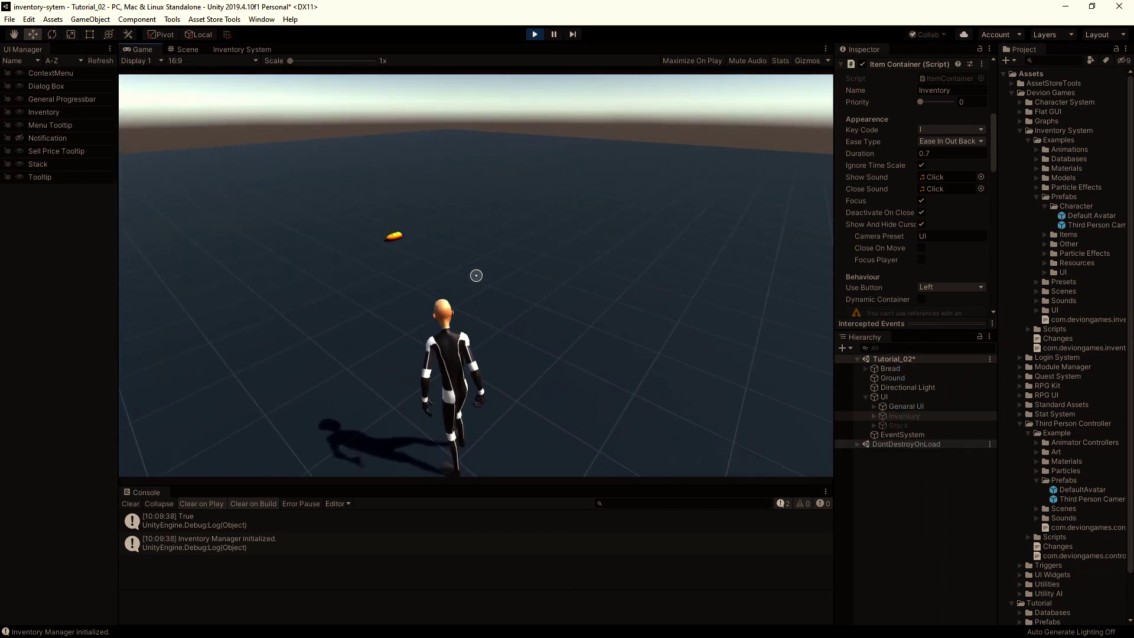
key(i)
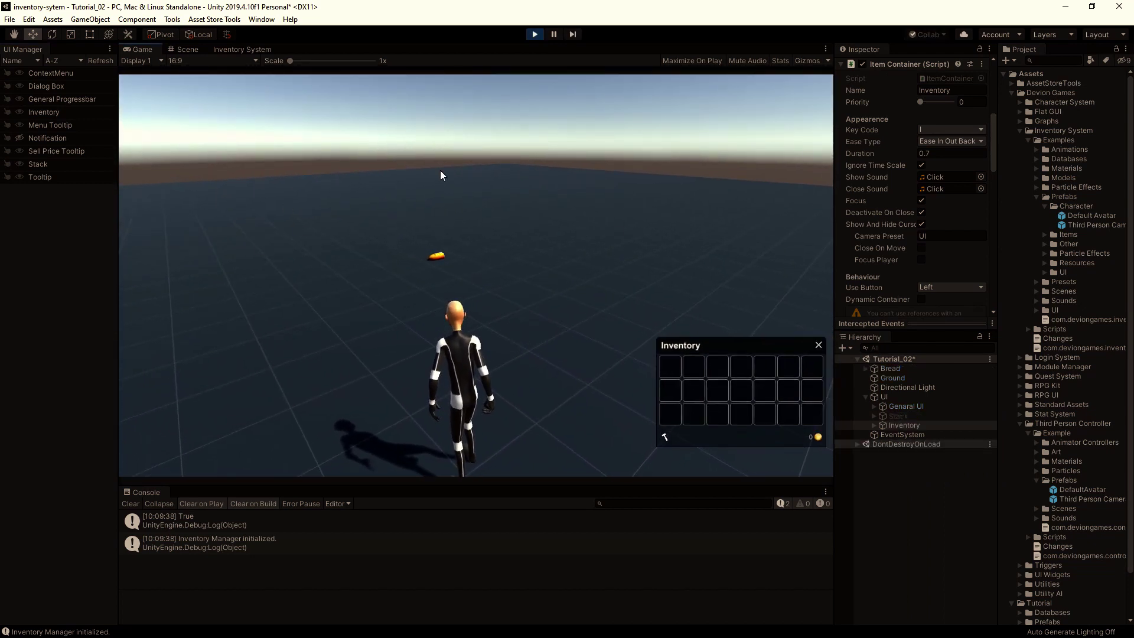
drag(712, 353, 666, 327)
click(772, 319)
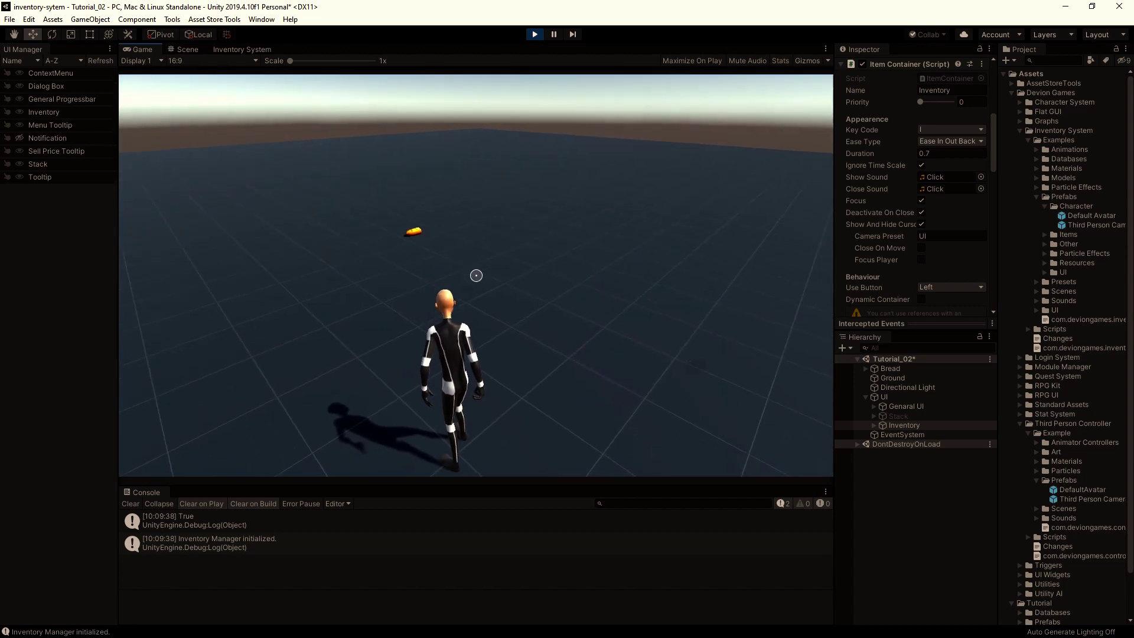
Step: Walk the avatar to the bread, pick it up, check for it in the reopened inventory, and stop playing
key(w)
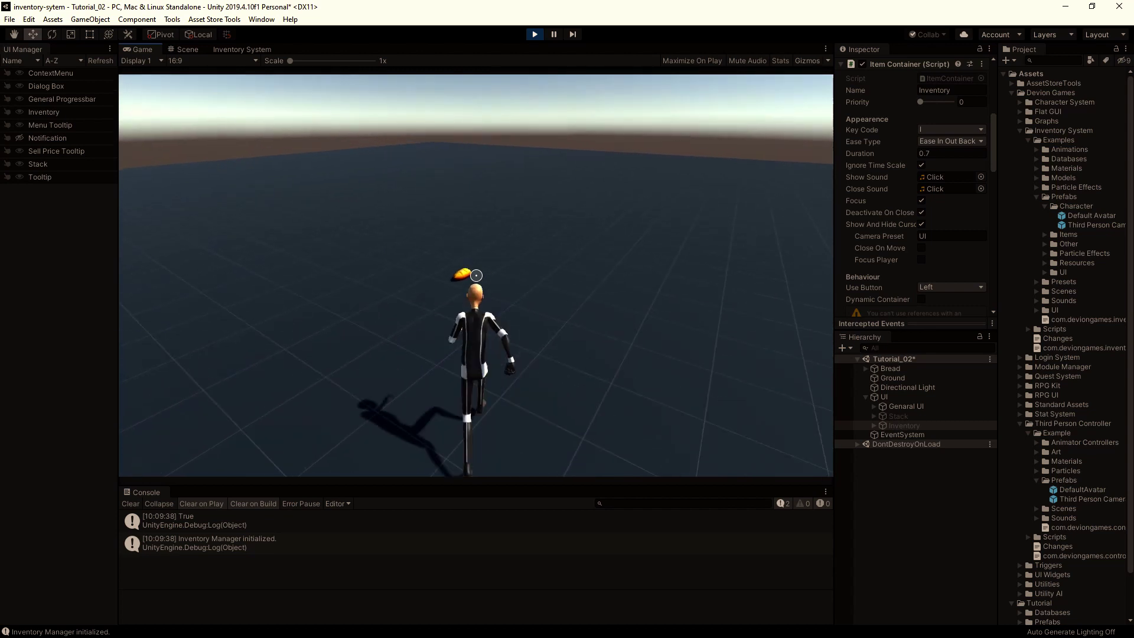
click(476, 275)
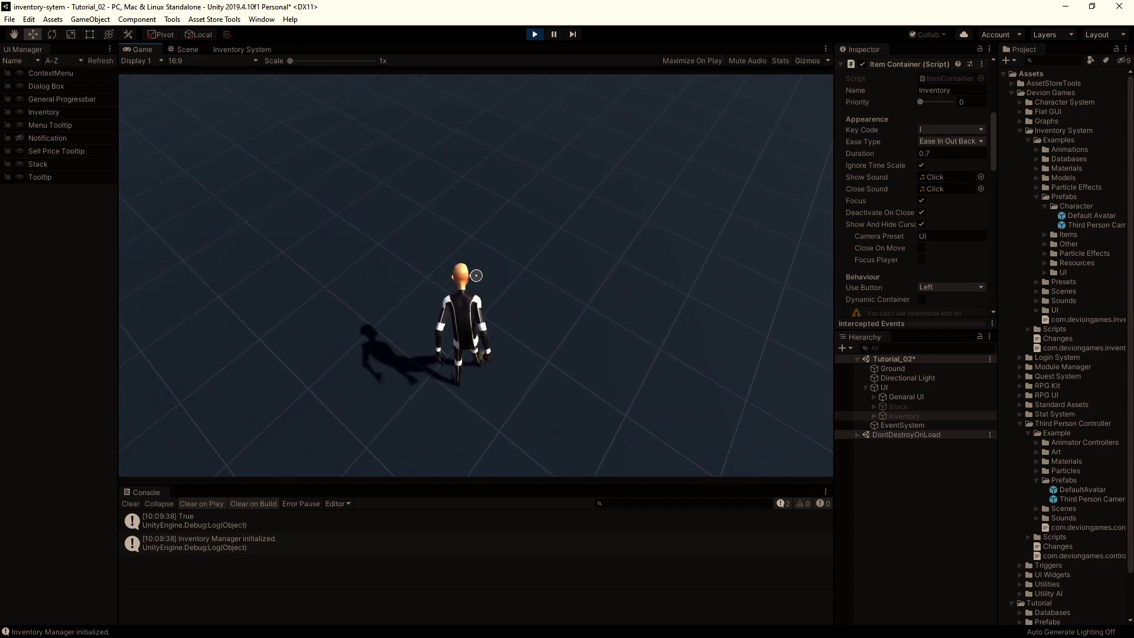
key(w)
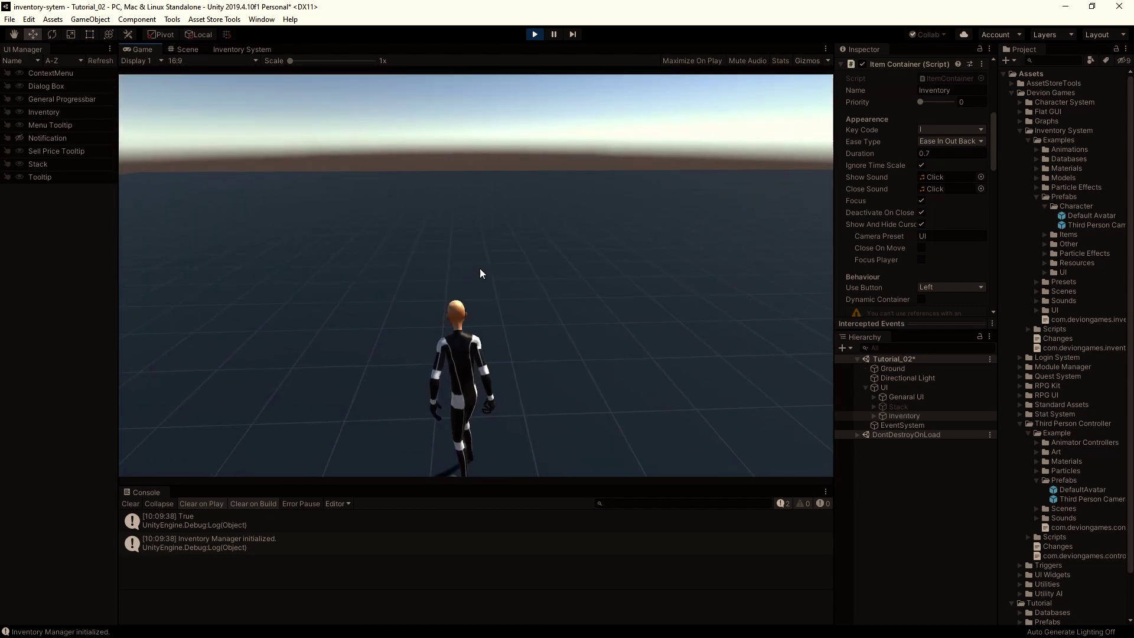
key(i)
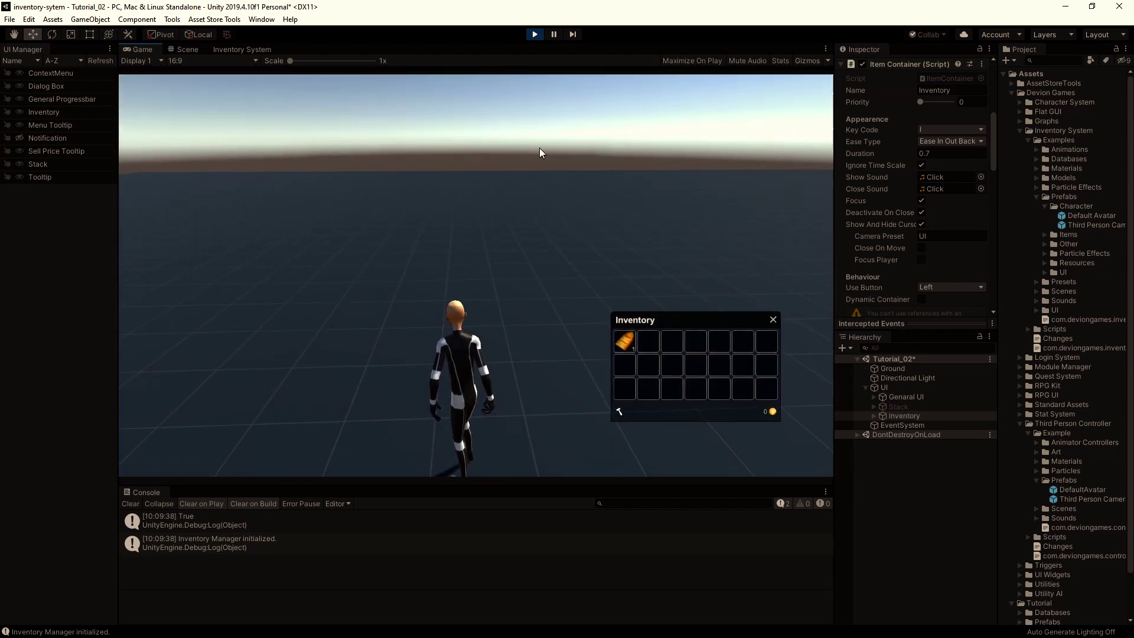
click(535, 35)
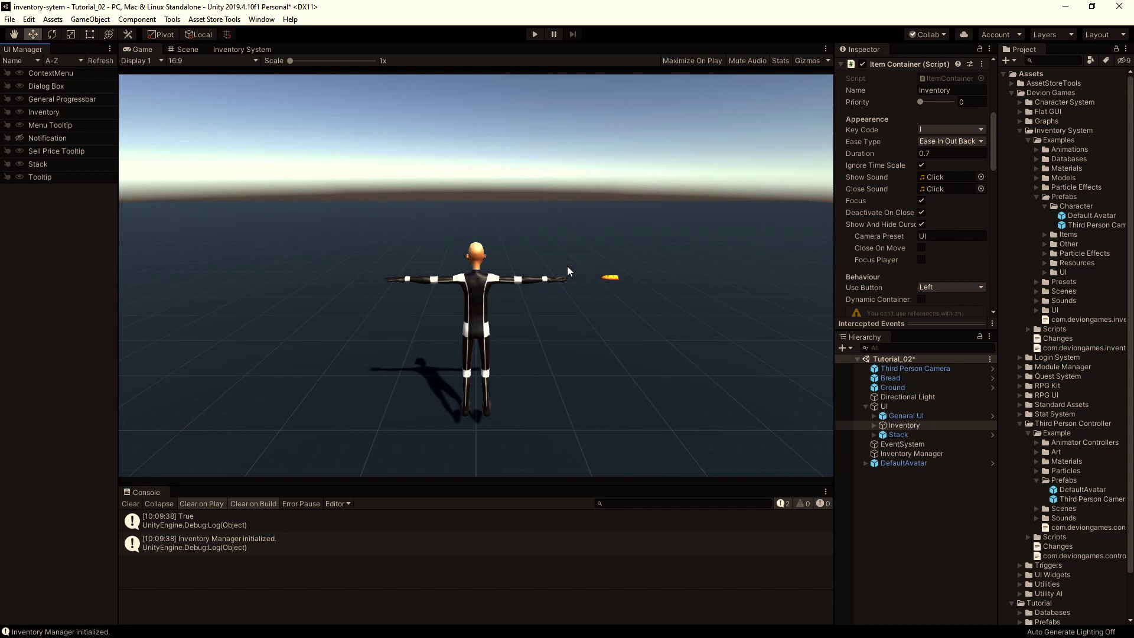
Step: Add the Trigger Tooltip prefab from the Inventory System example's UI prefabs as a child of the UI object
click(896, 538)
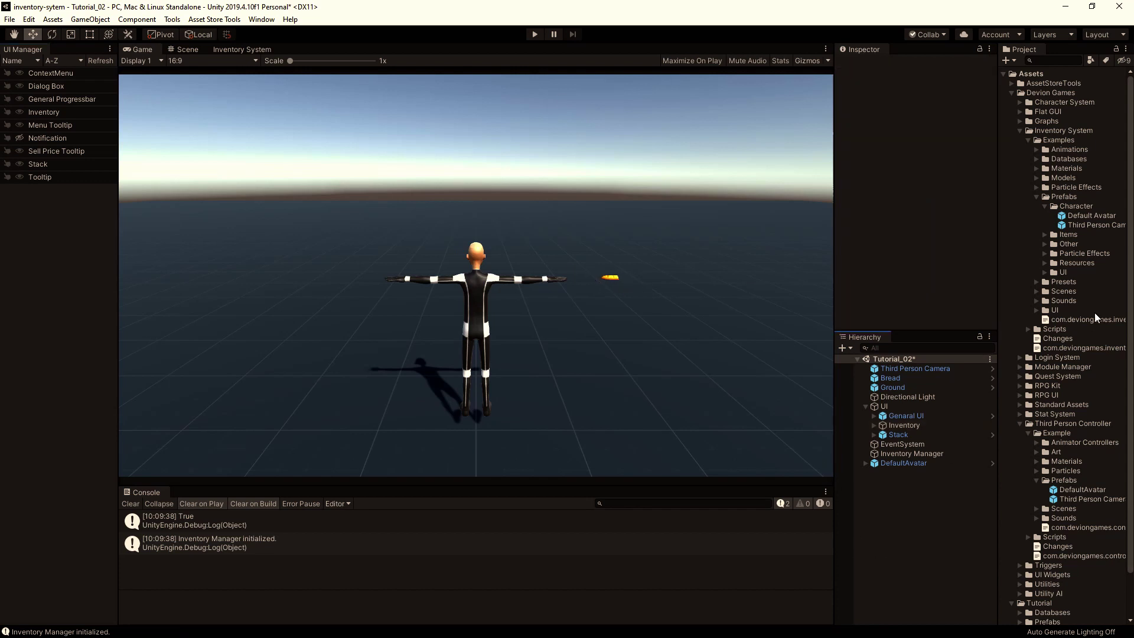
click(1044, 206)
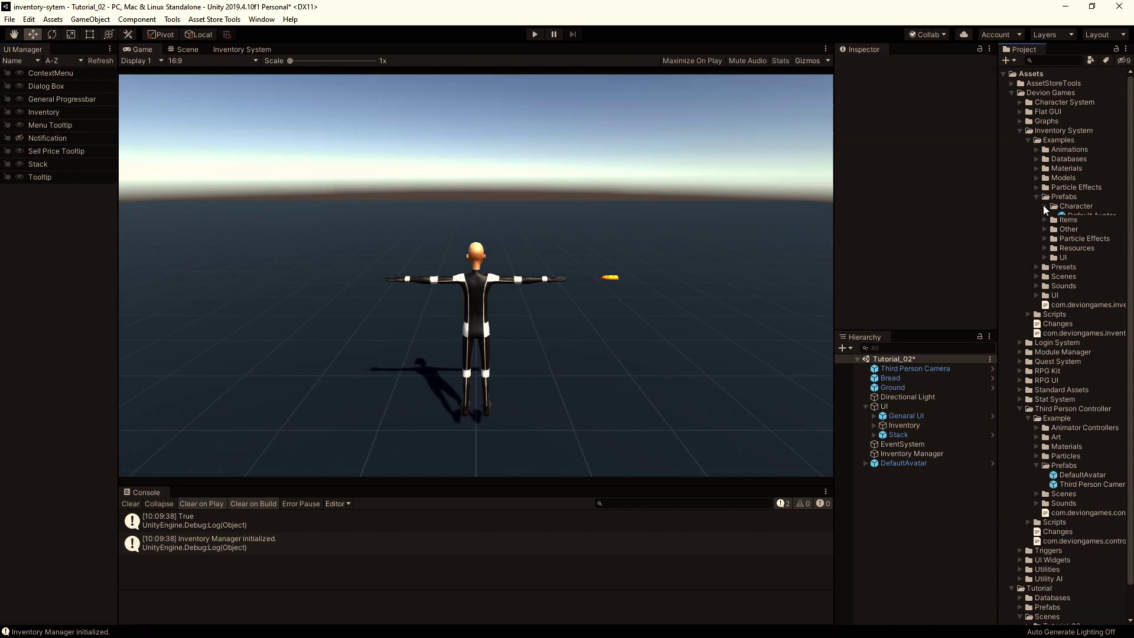
click(1044, 253)
click(1093, 291)
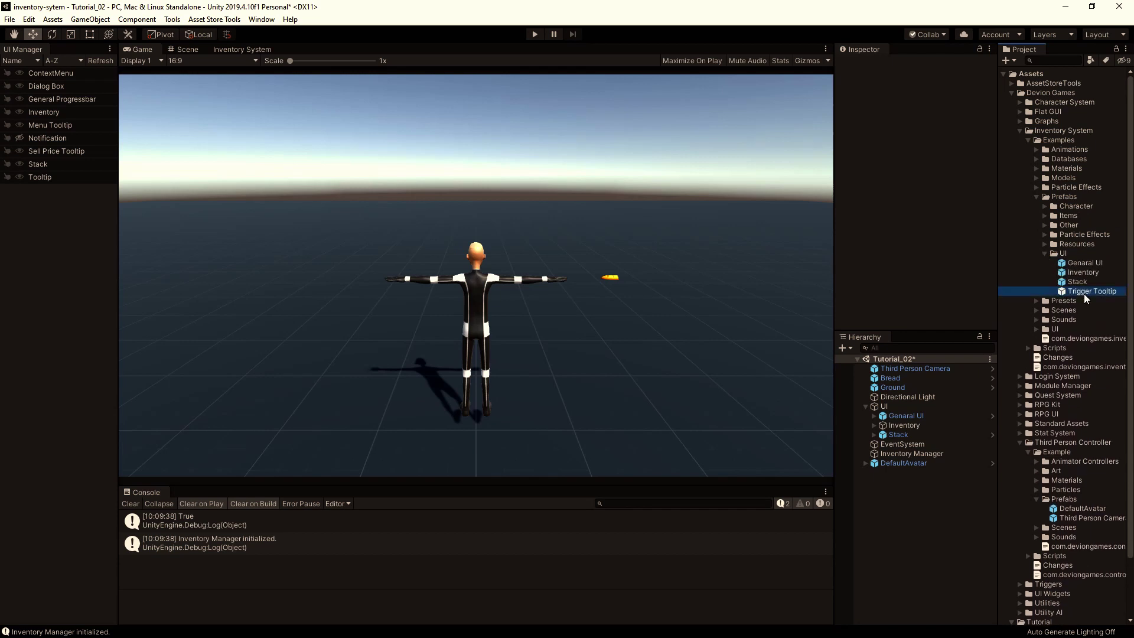
drag(1101, 293, 886, 406)
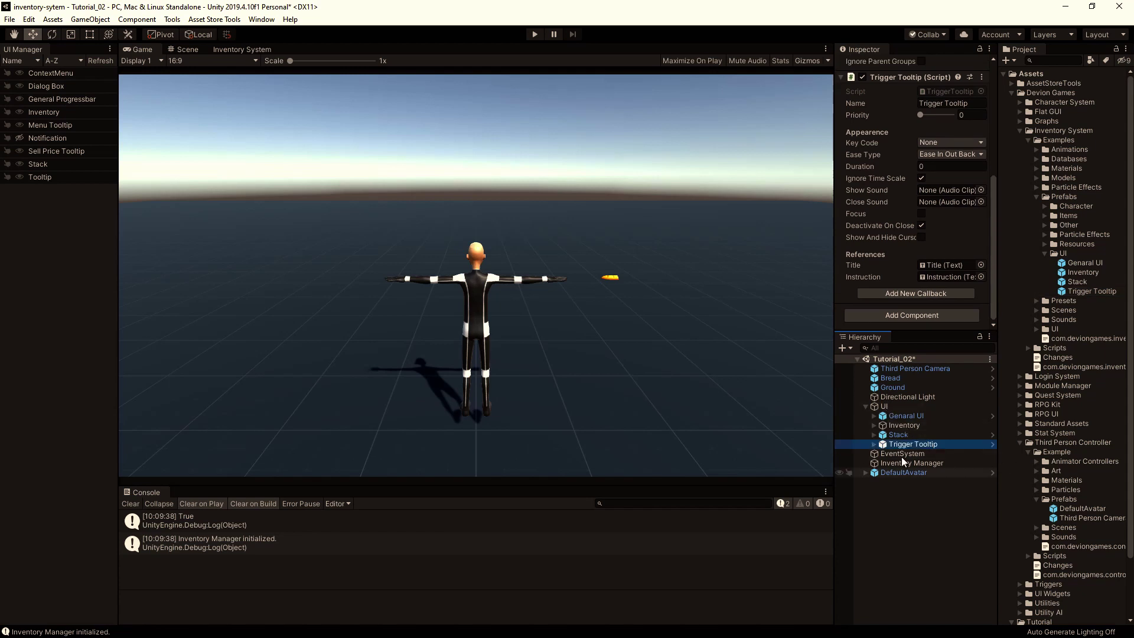
Step: Add a Display Trigger Tooltip component to the Bread object and set its title to Bread
click(901, 380)
scroll(921, 207, down, 8)
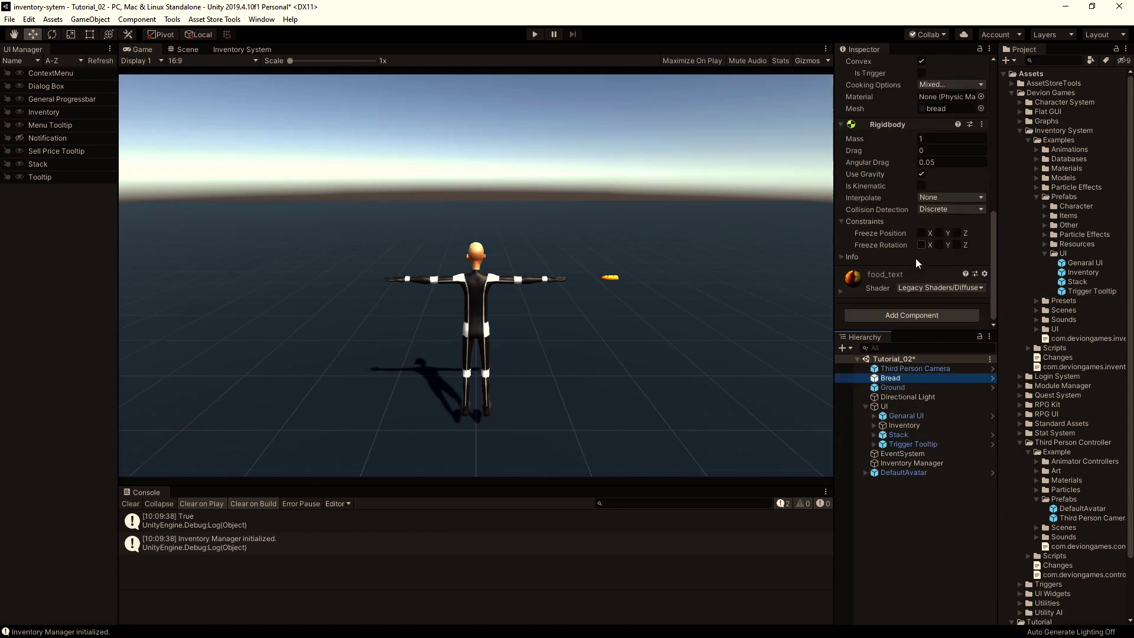
click(898, 316)
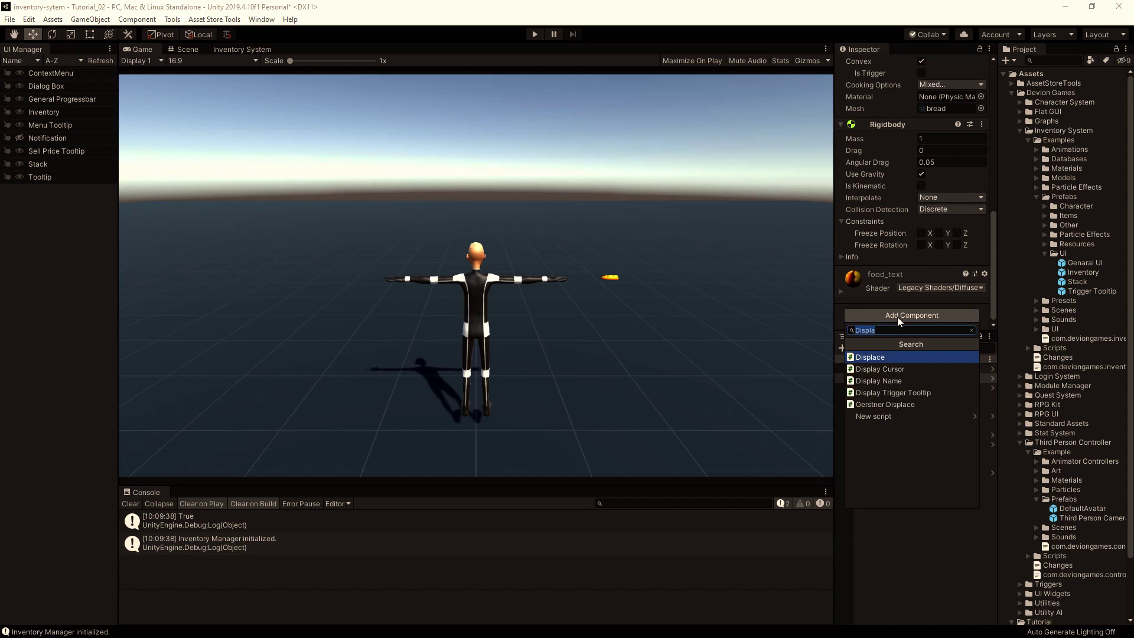
text(Display)
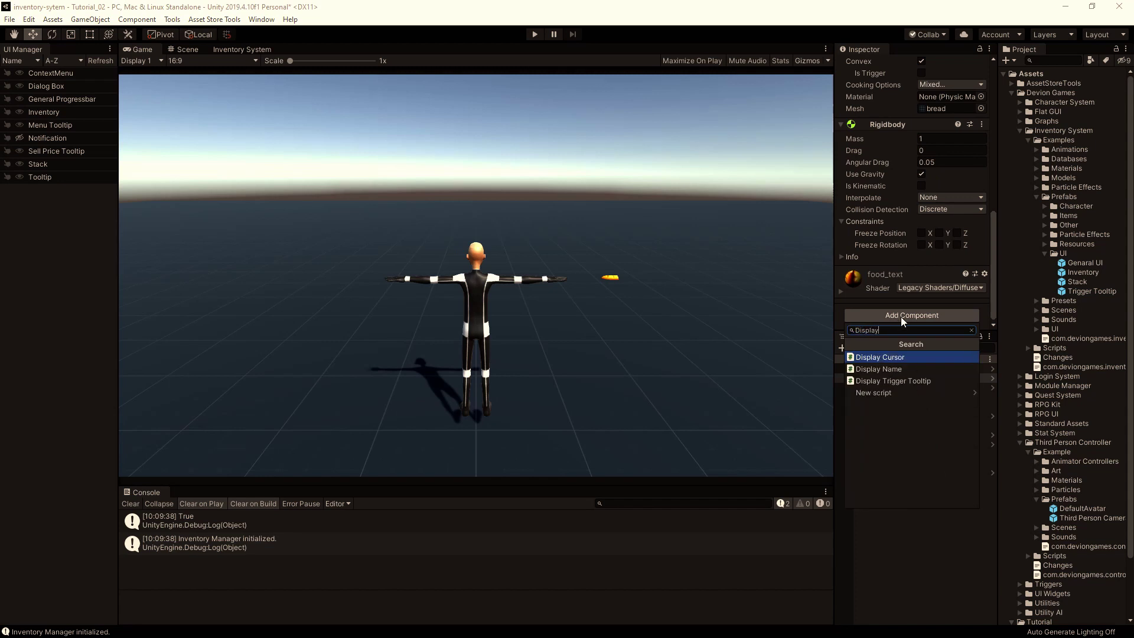
click(898, 381)
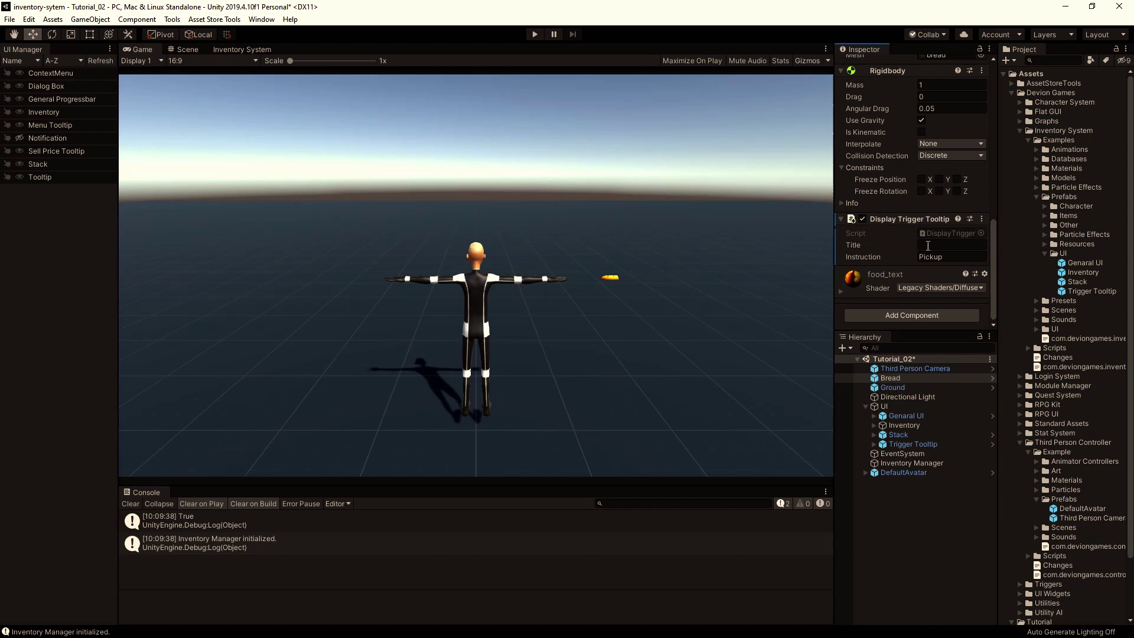
click(853, 245)
text(Bread)
click(940, 525)
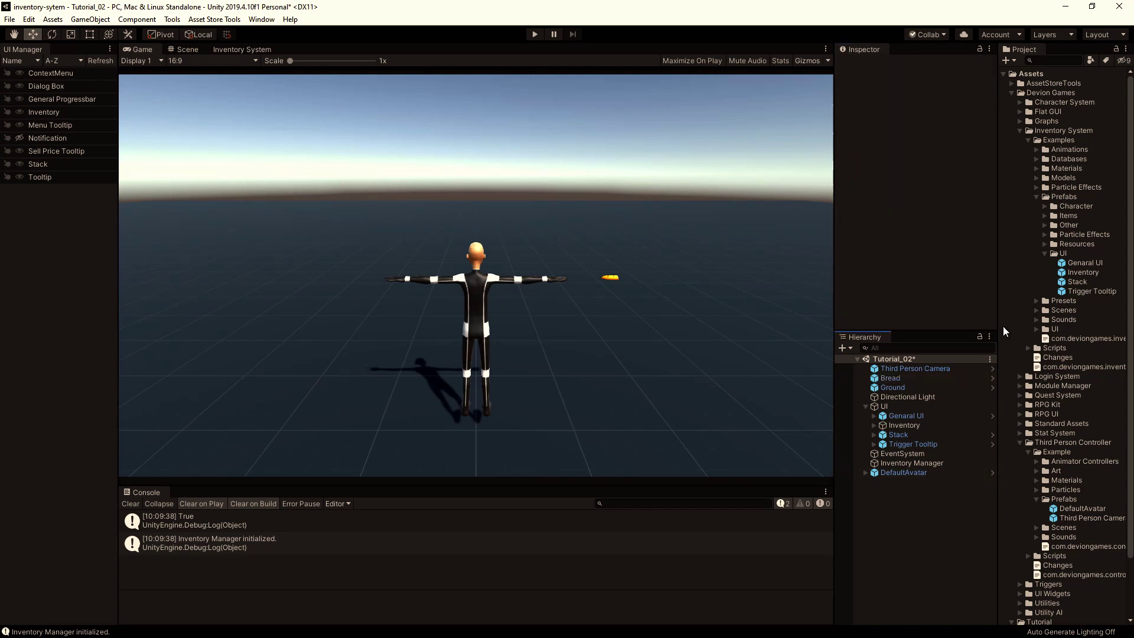
Step: Examine the Bread's trigger key setting and the key label text nested inside the Trigger Tooltip object
click(898, 377)
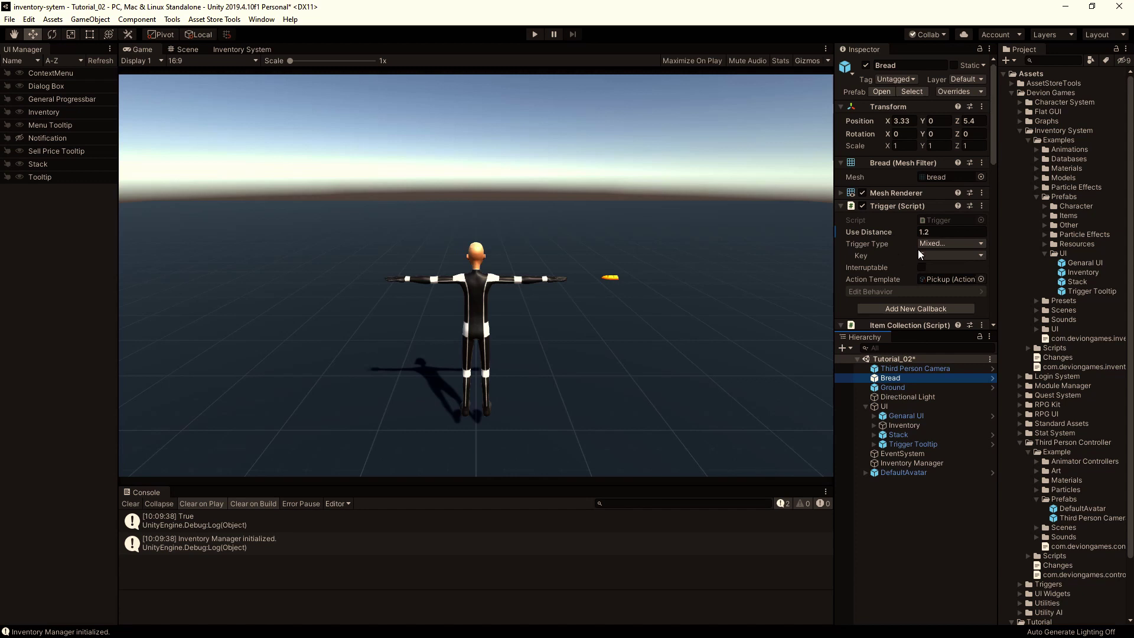
click(874, 445)
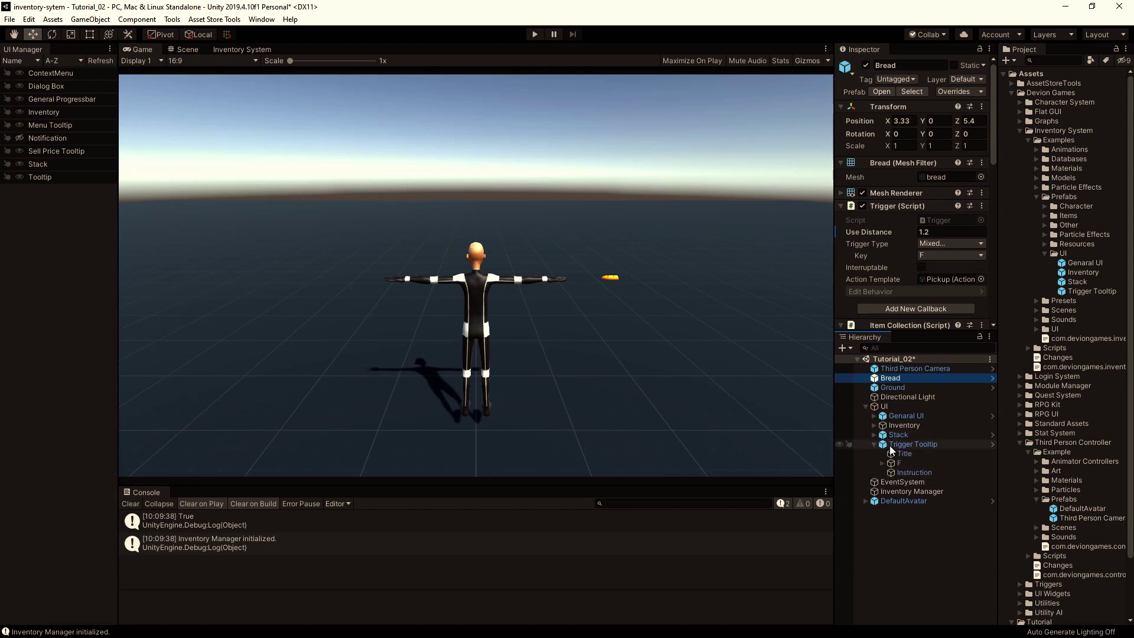
click(908, 445)
click(899, 463)
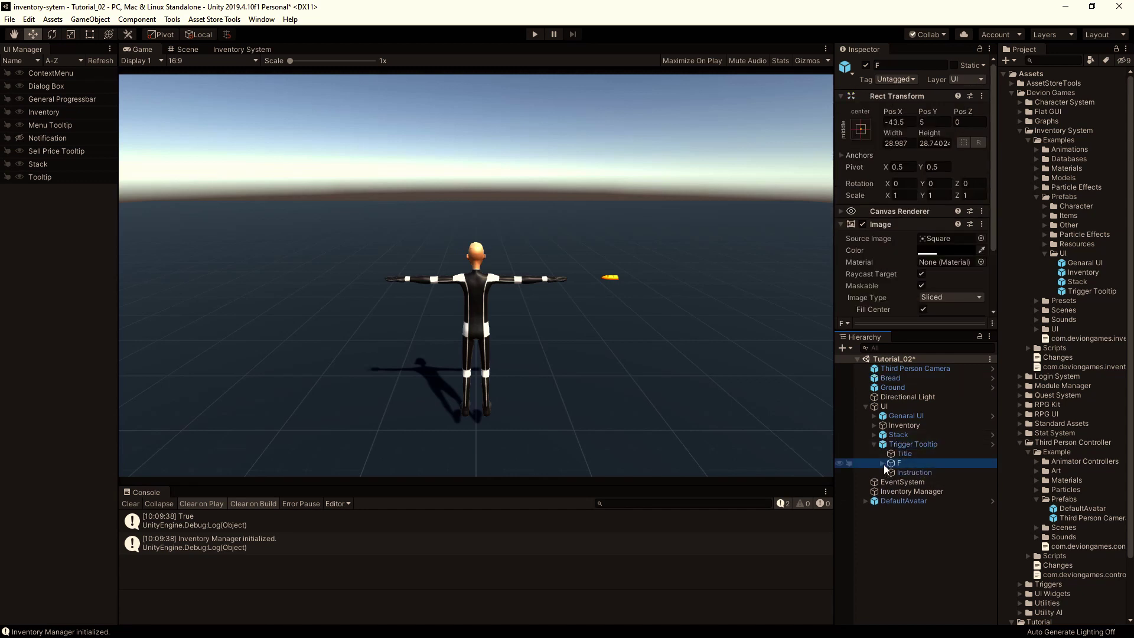
click(883, 464)
click(915, 490)
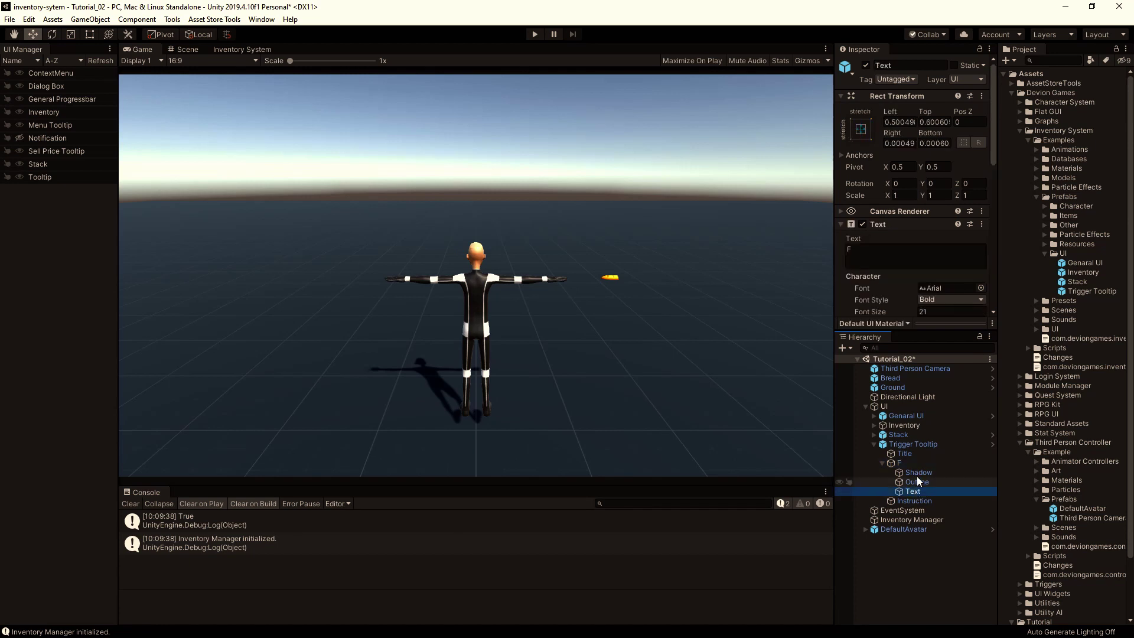
click(851, 253)
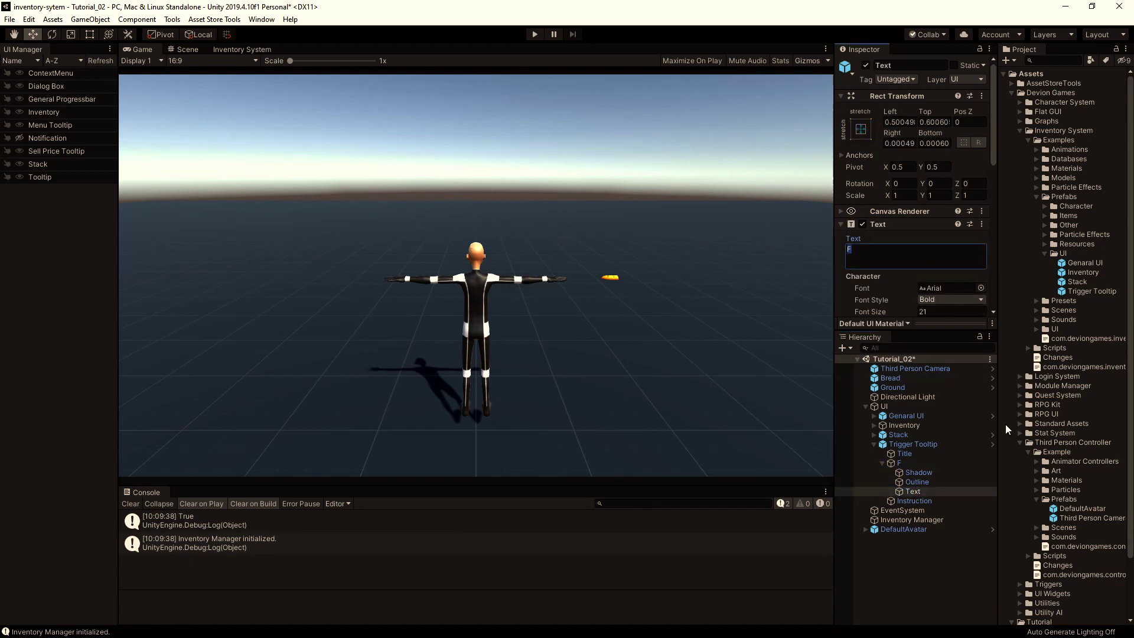
click(926, 577)
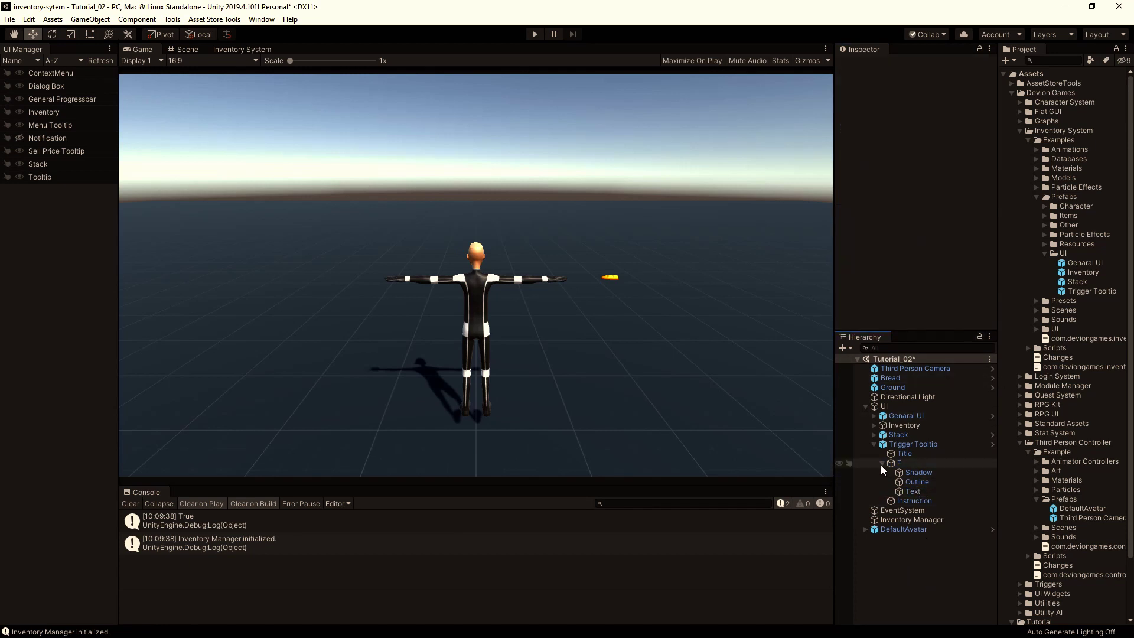
click(882, 463)
click(874, 444)
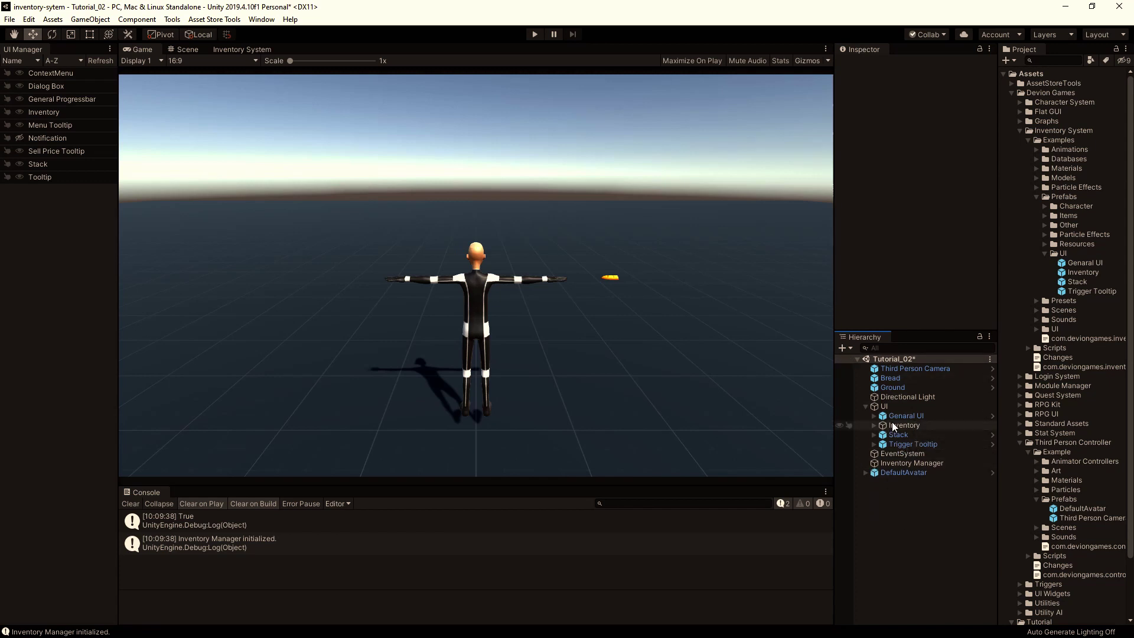
Step: Play the scene, walk the avatar to the bread to test its pickup tooltip, pick it up and open the inventory
click(905, 445)
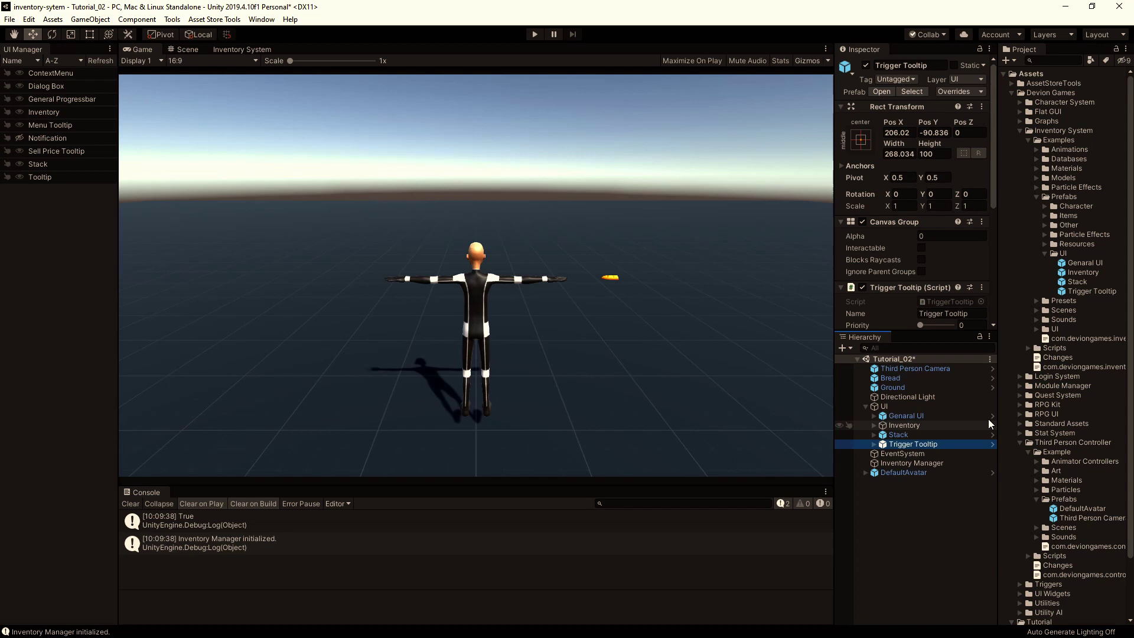
click(535, 34)
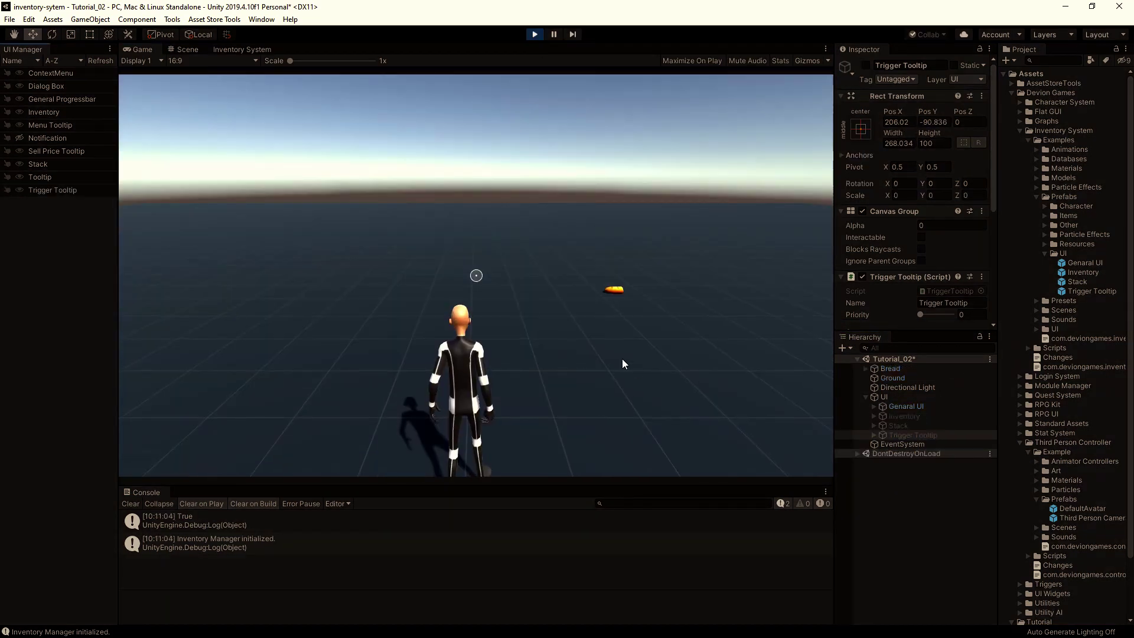
key(w)
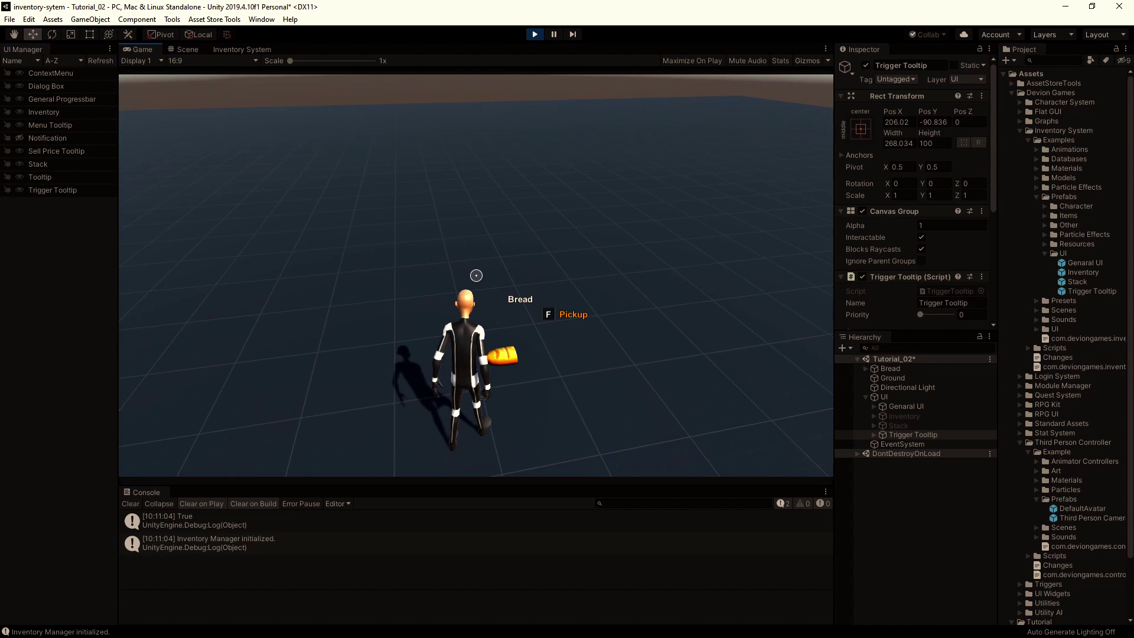
key(f)
key(w)
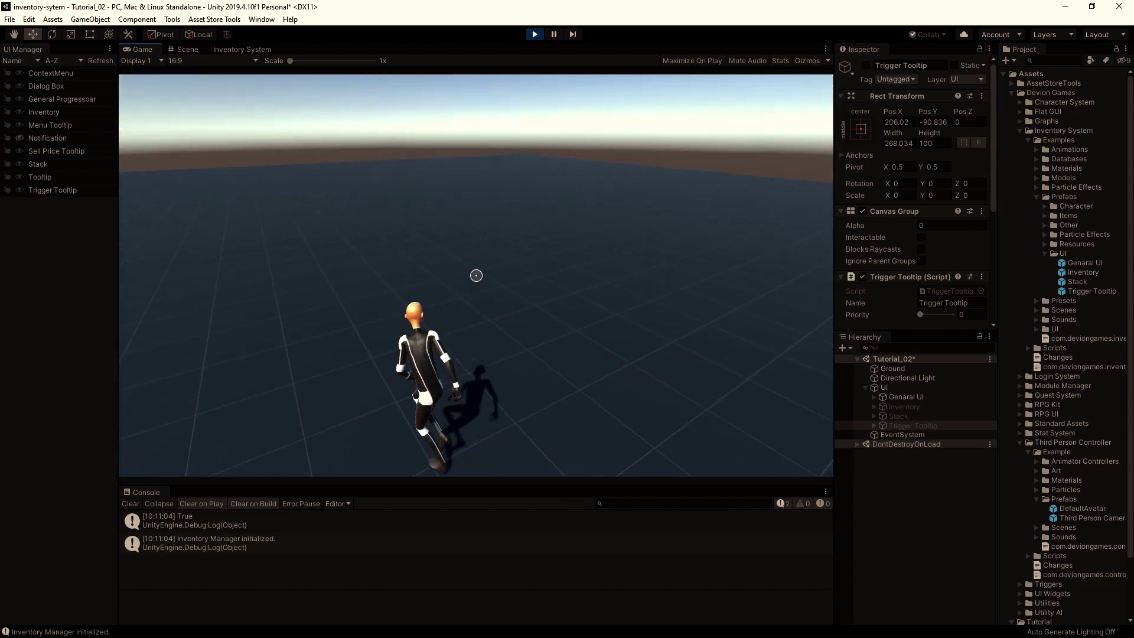
key(i)
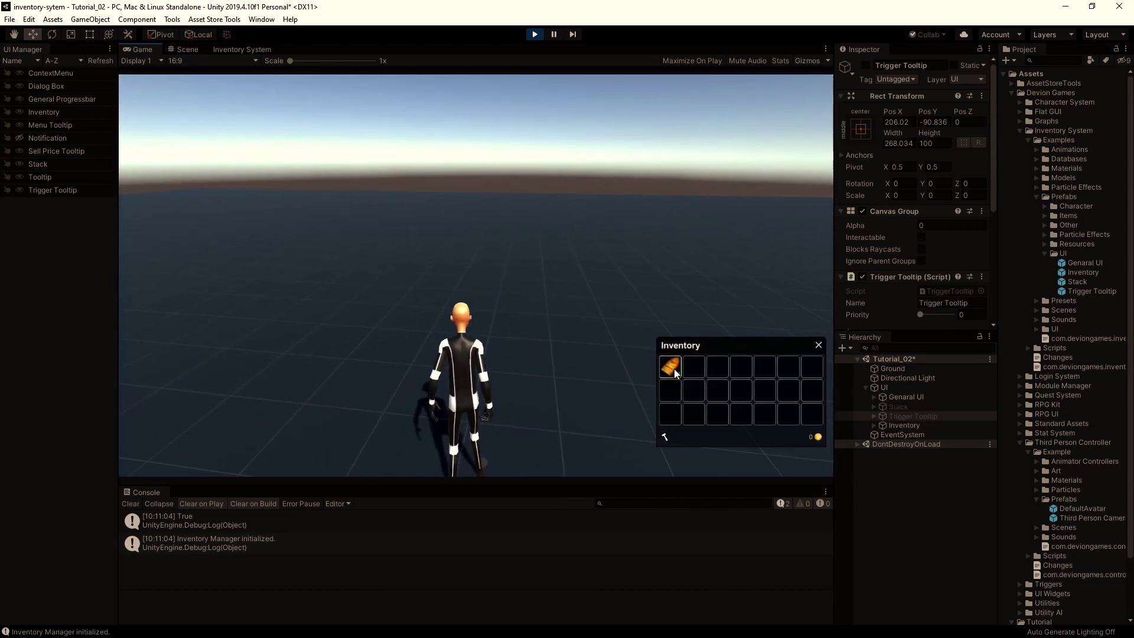
Step: Test dropping the bread from the inventory onto the ground beside the avatar
drag(670, 366, 554, 349)
click(558, 339)
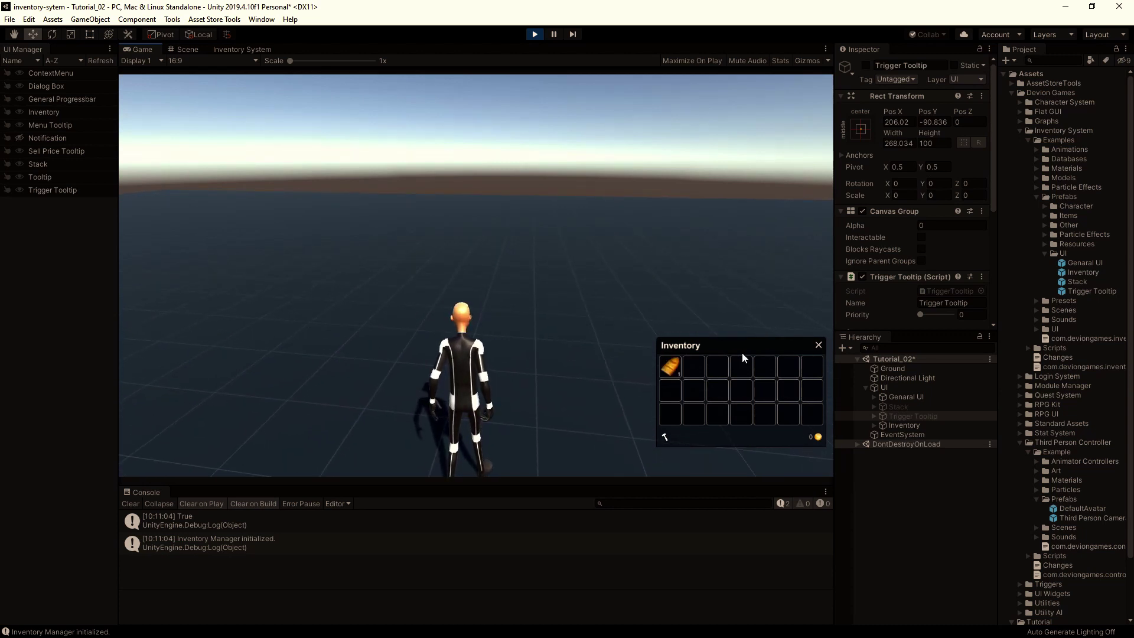
drag(677, 369, 534, 381)
click(537, 381)
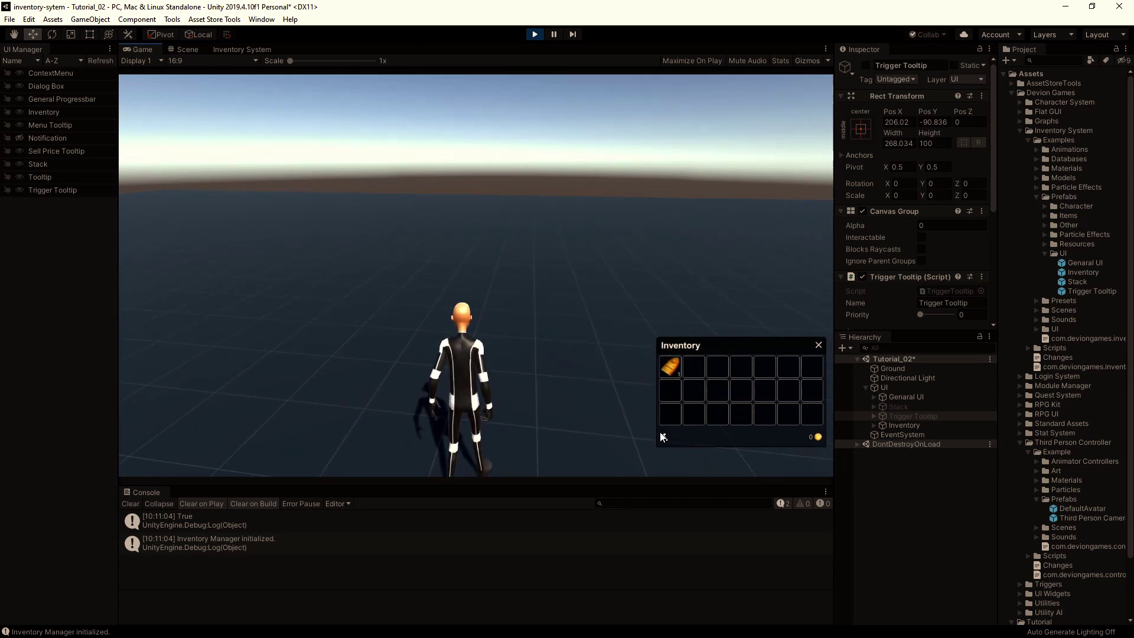
drag(673, 367, 531, 390)
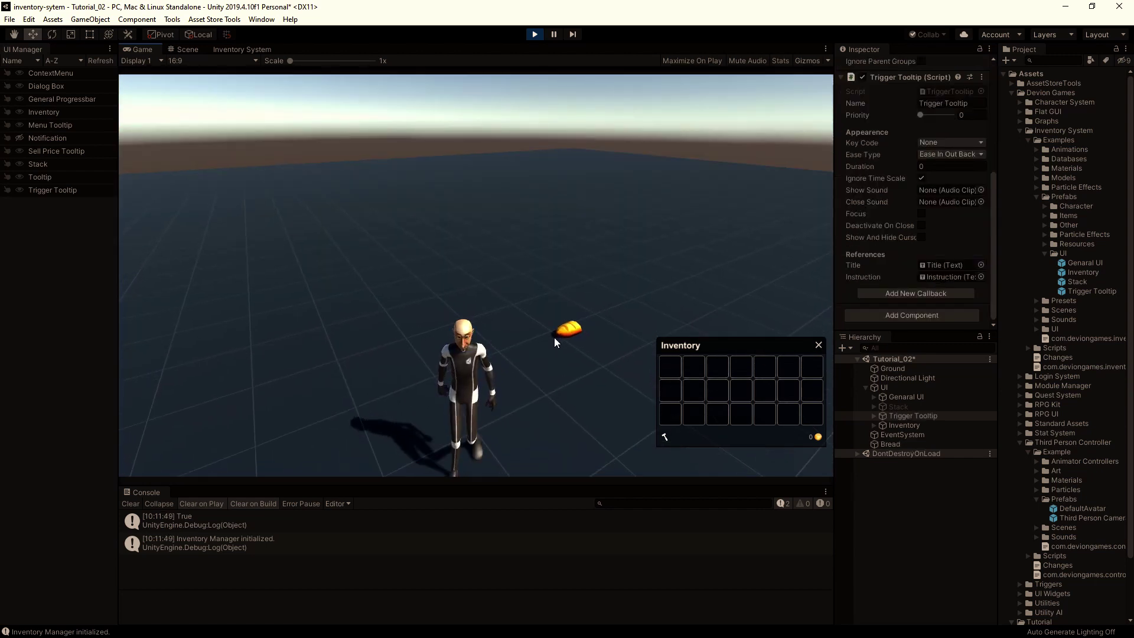
Step: Move the avatar to the dropped bread to test picking it up again, and stop playing
key(w)
key(d)
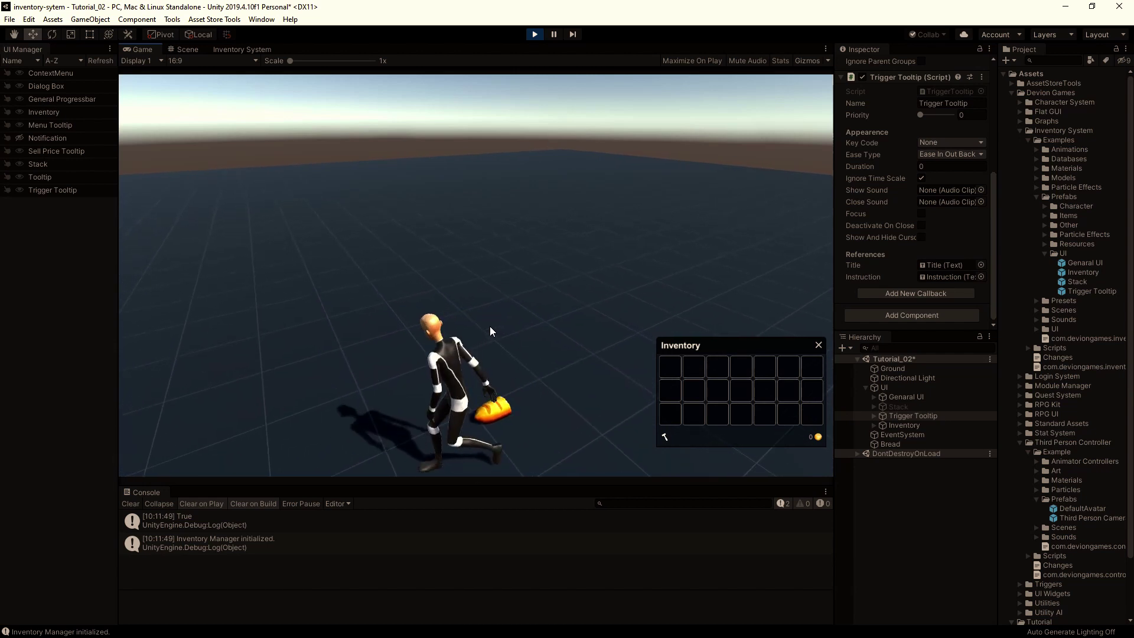
click(541, 38)
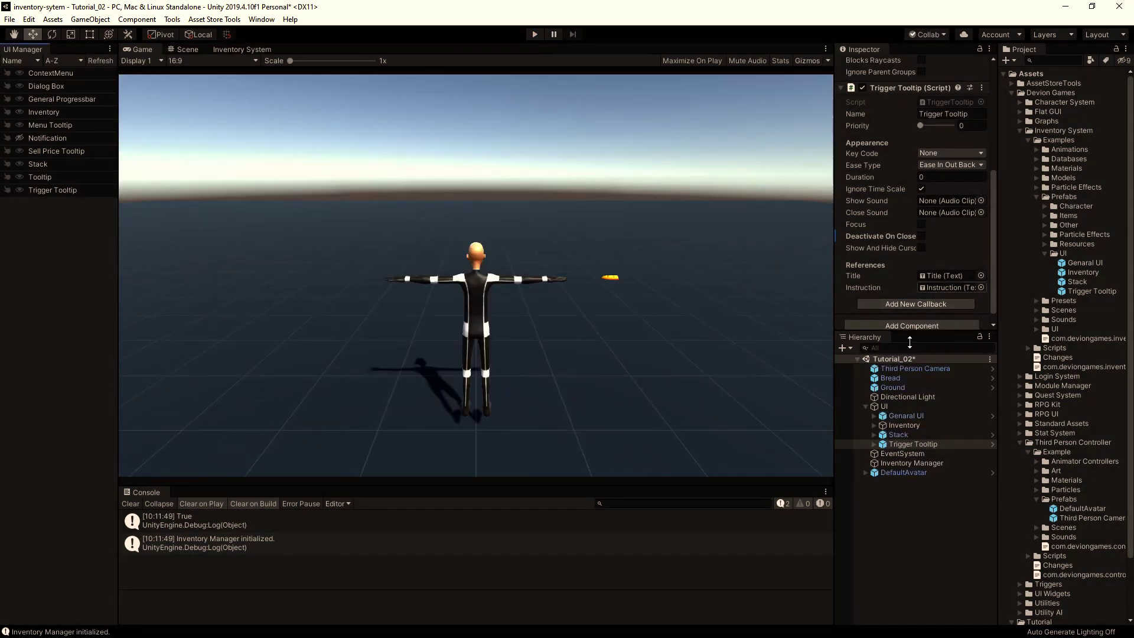
Step: Compare the scene's Bread object with the Bread prefab in Tutorial's Prefabs folder, and apply all its overrides to the prefab
click(903, 377)
scroll(908, 206, down, 6)
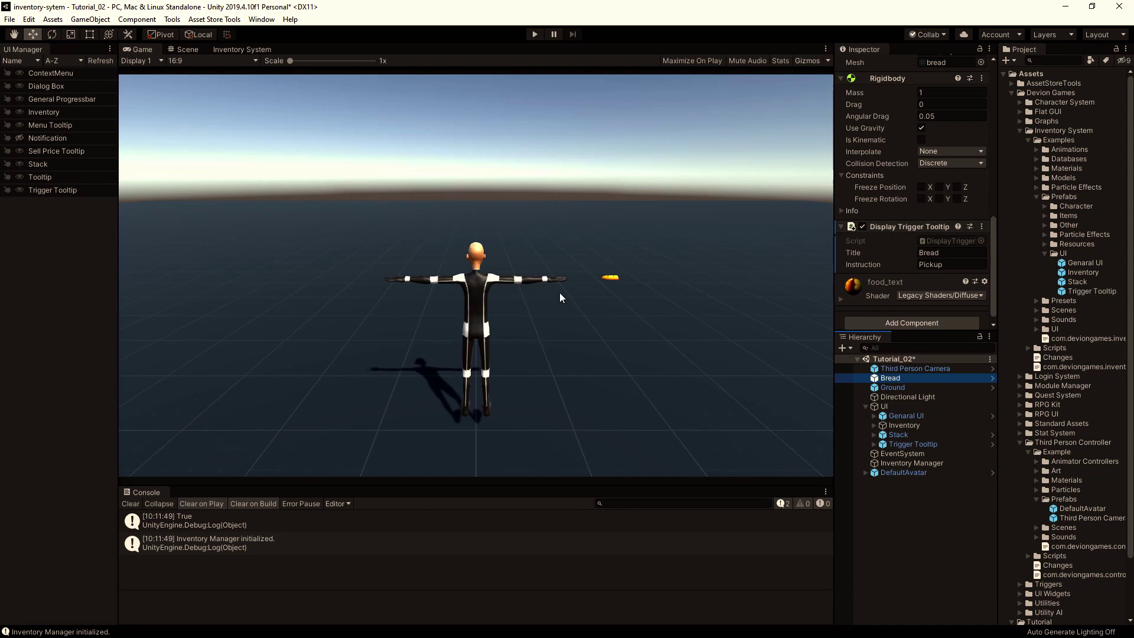
scroll(1036, 549, down, 3)
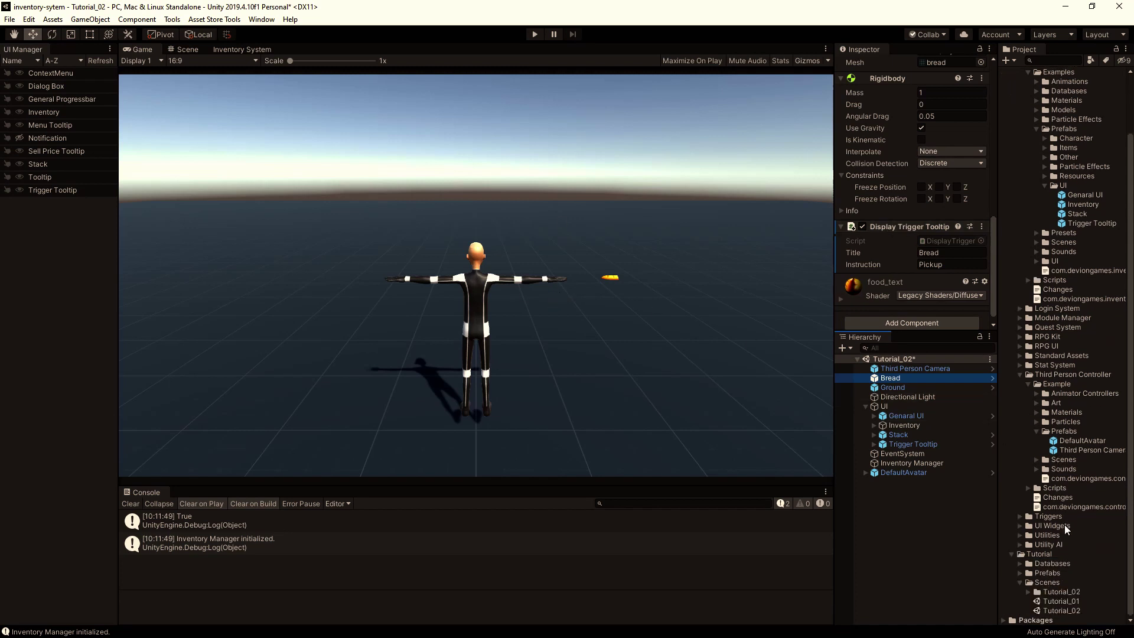
click(1021, 574)
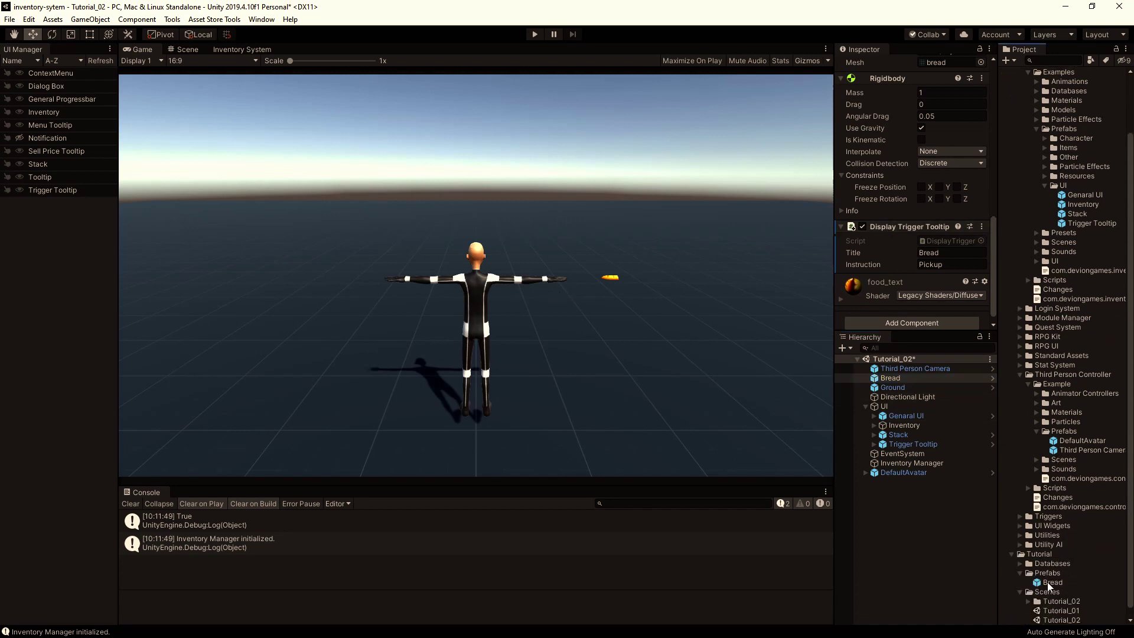
click(1036, 582)
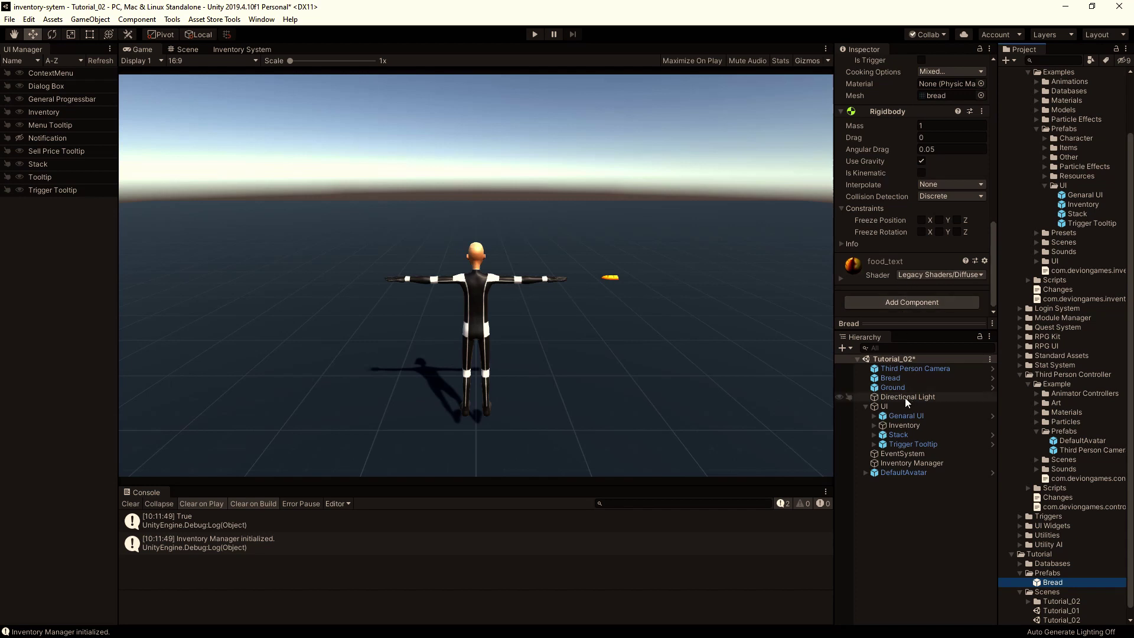
click(901, 380)
scroll(958, 137, up, 10)
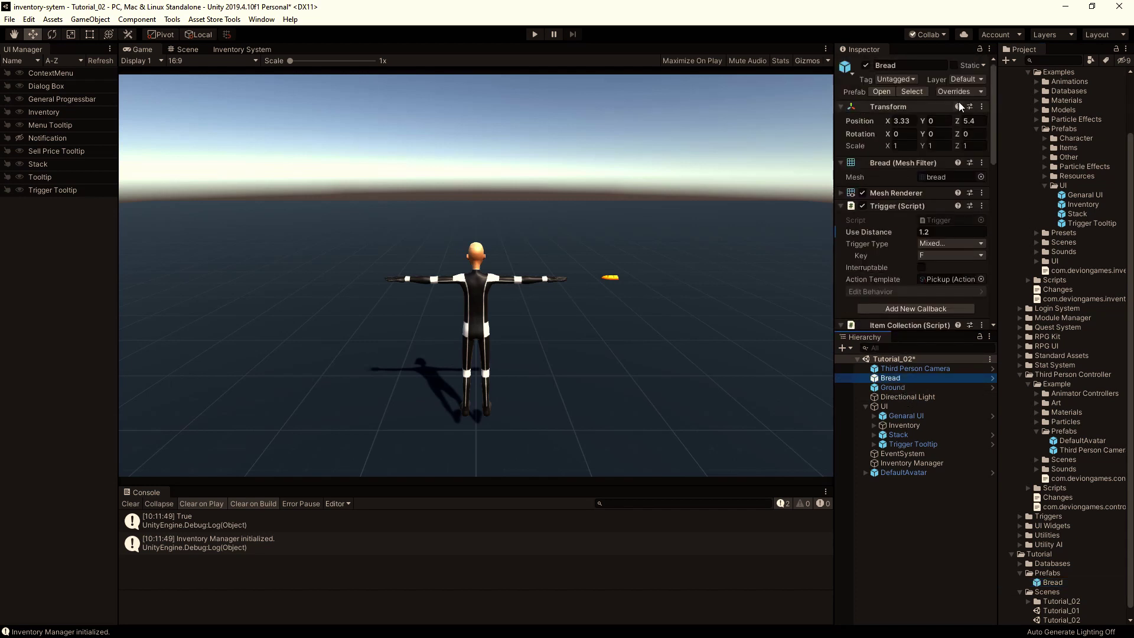
click(961, 91)
click(1073, 195)
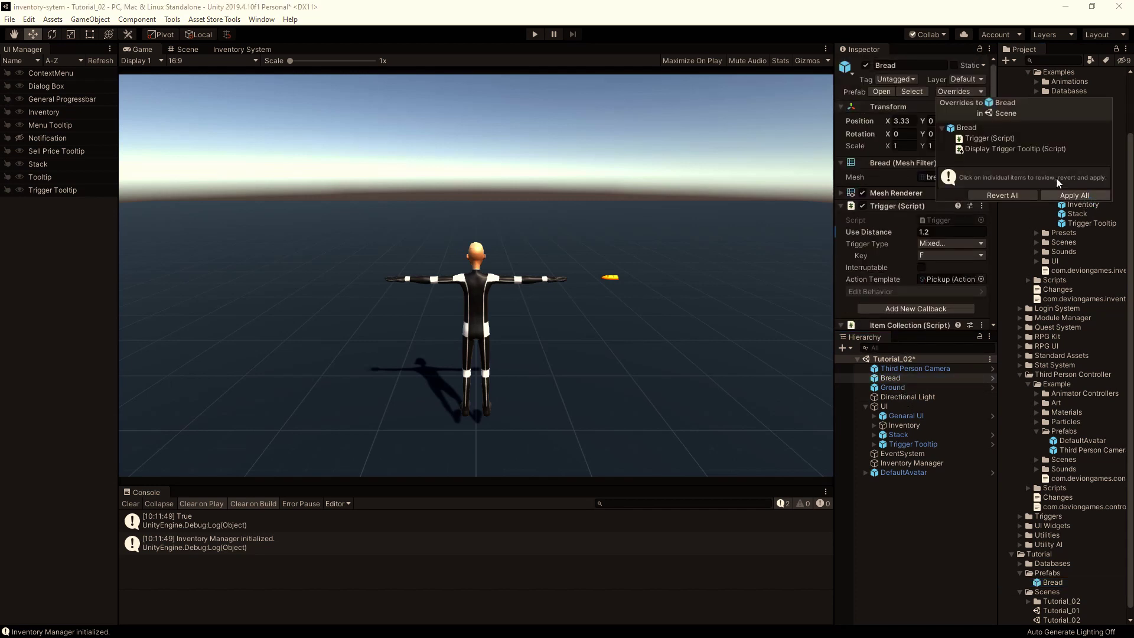